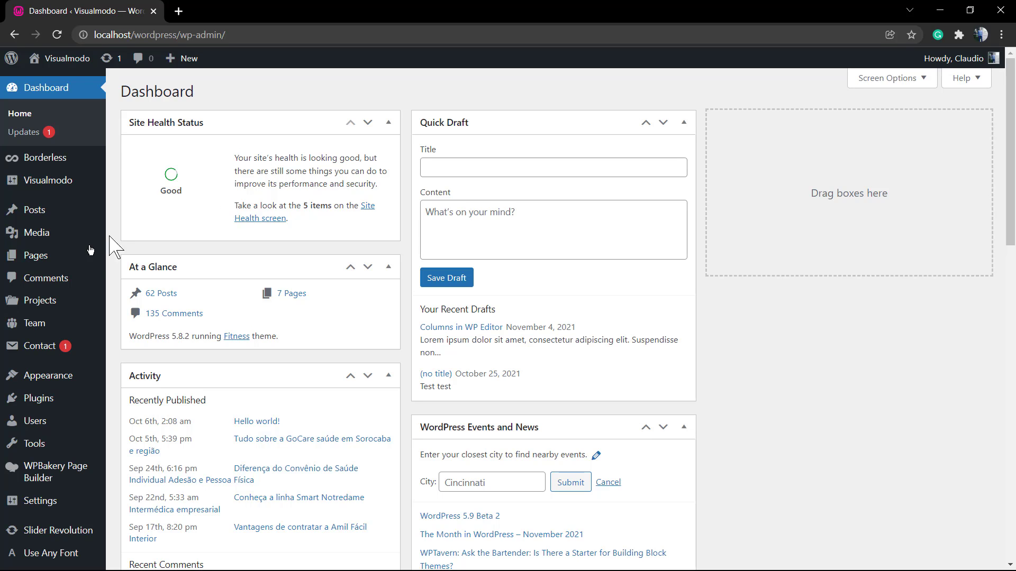
Step: Open the Contact Forms list and select Contact form 1's shortcode for copying
left_click(36, 351)
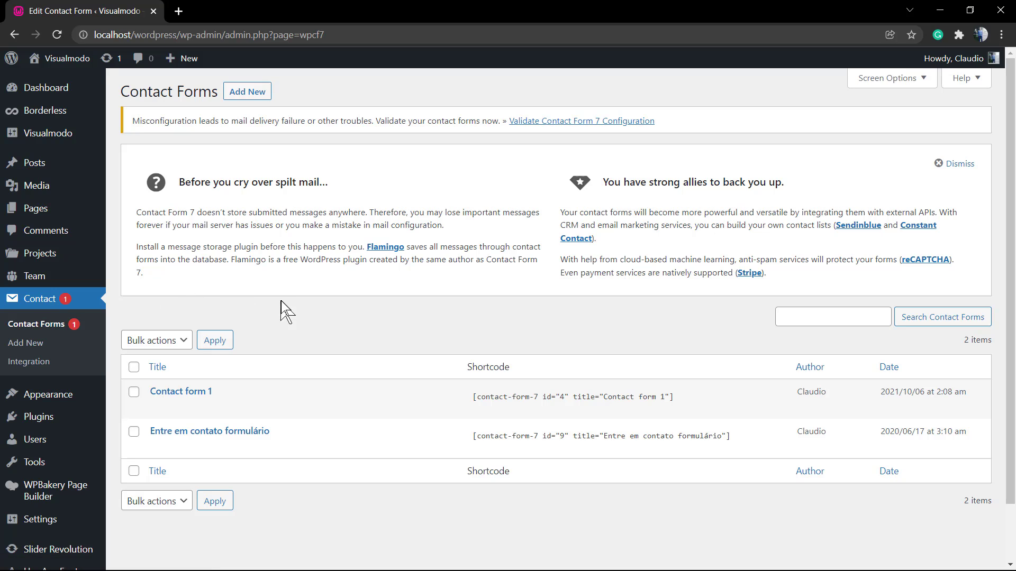
scroll(262, 294, "down", 1)
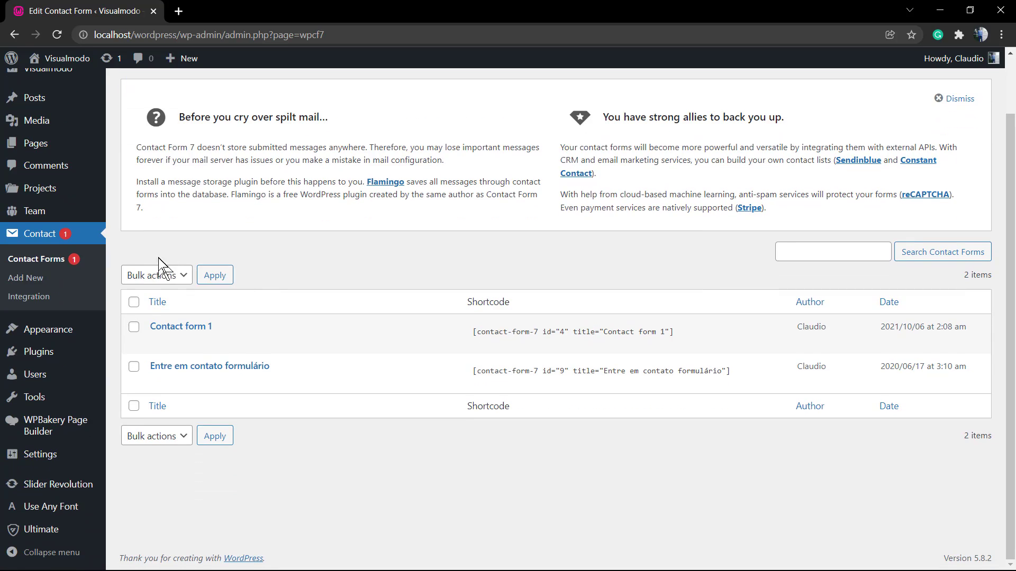
left_click(504, 333)
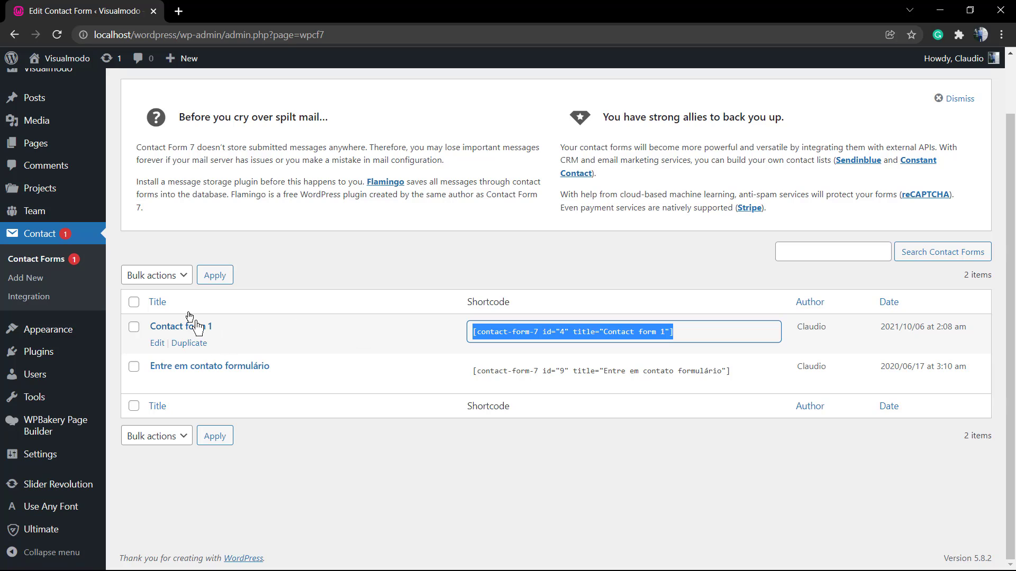
scroll(220, 227, "up", 2)
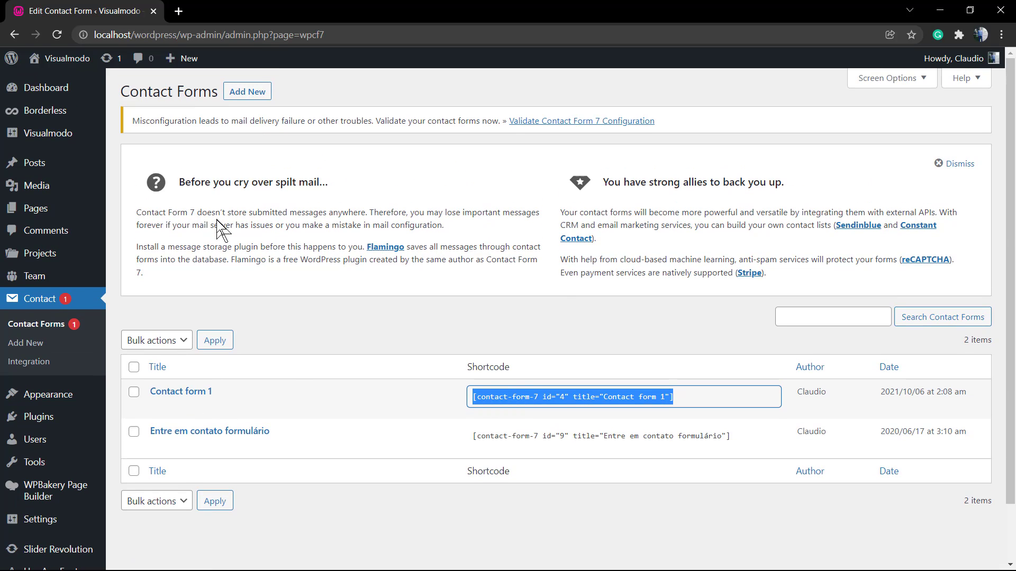
scroll(11, 284, "down", 2)
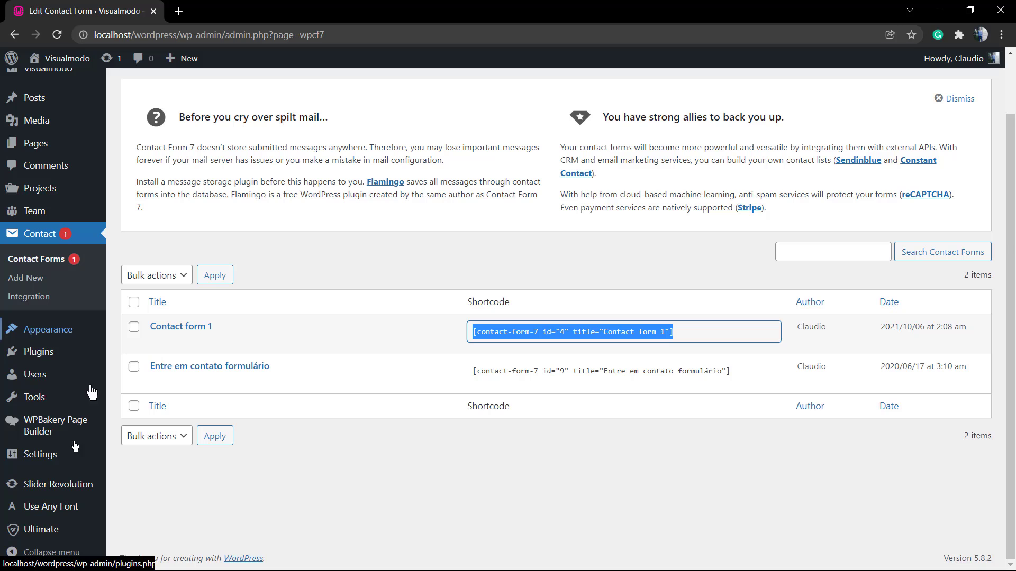
Step: Create a New Blank Module from the Slider Revolution modules overview
left_click(62, 487)
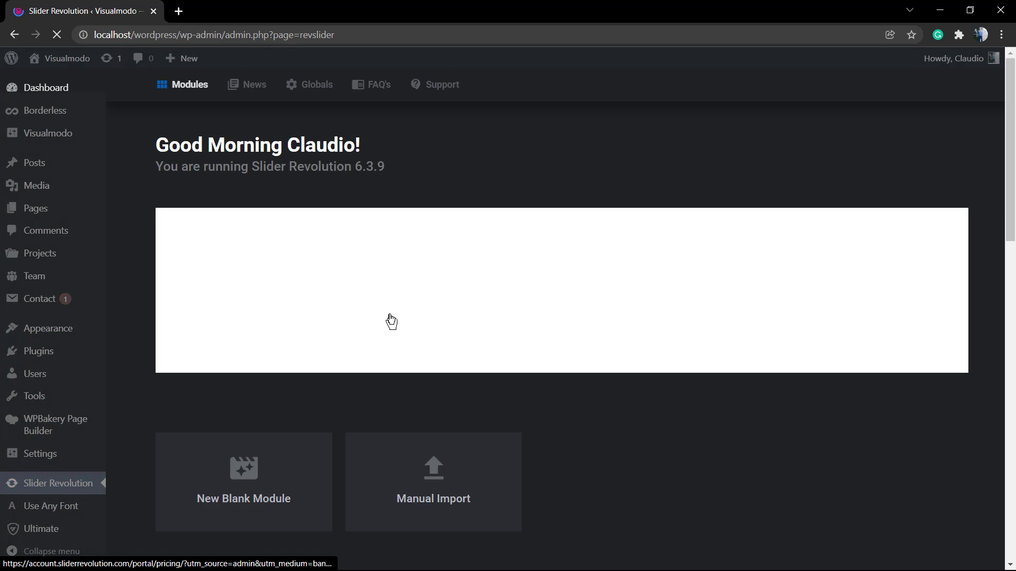
scroll(392, 318, "down", 5)
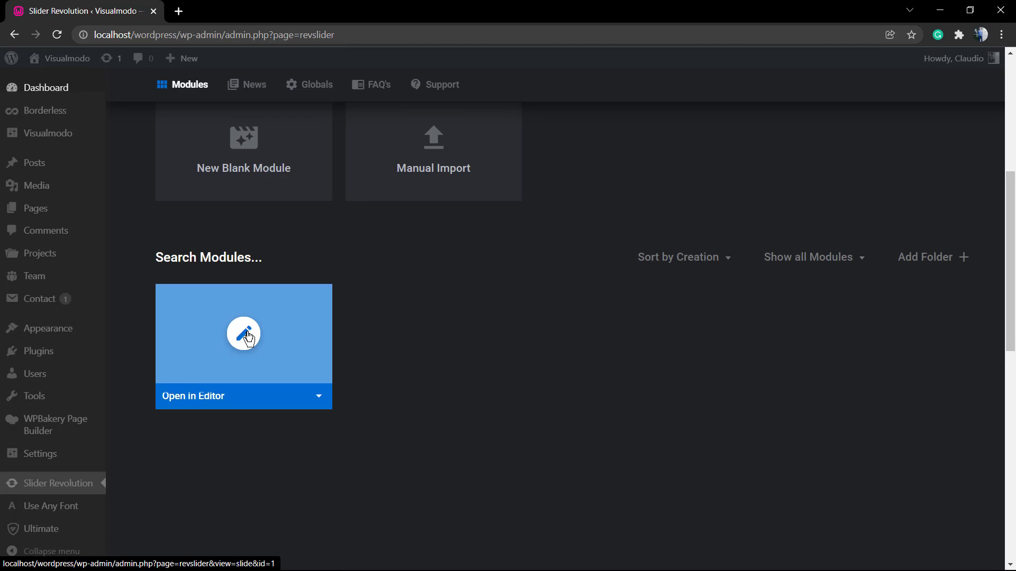
scroll(286, 323, "up", 2)
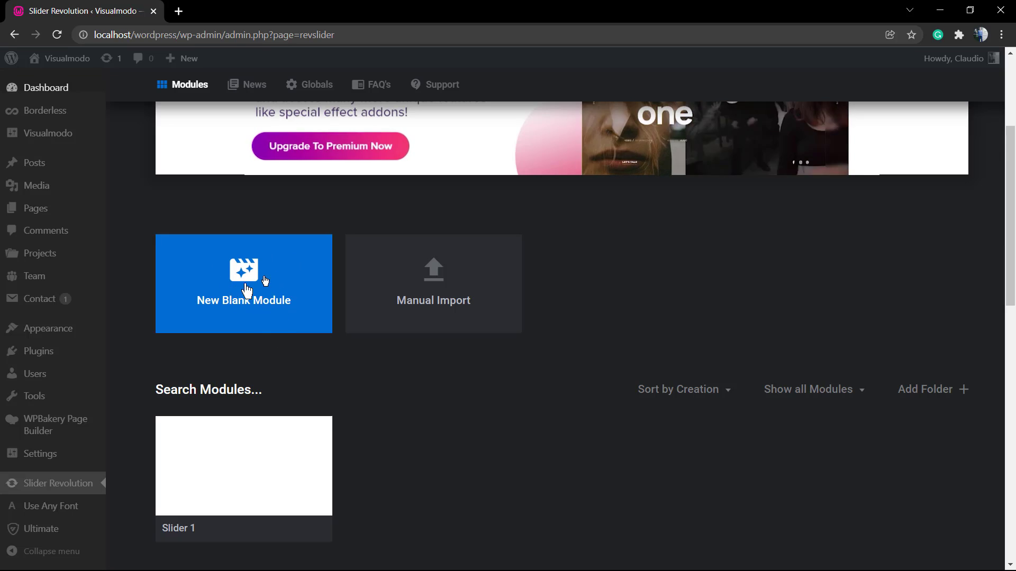
left_click(221, 278)
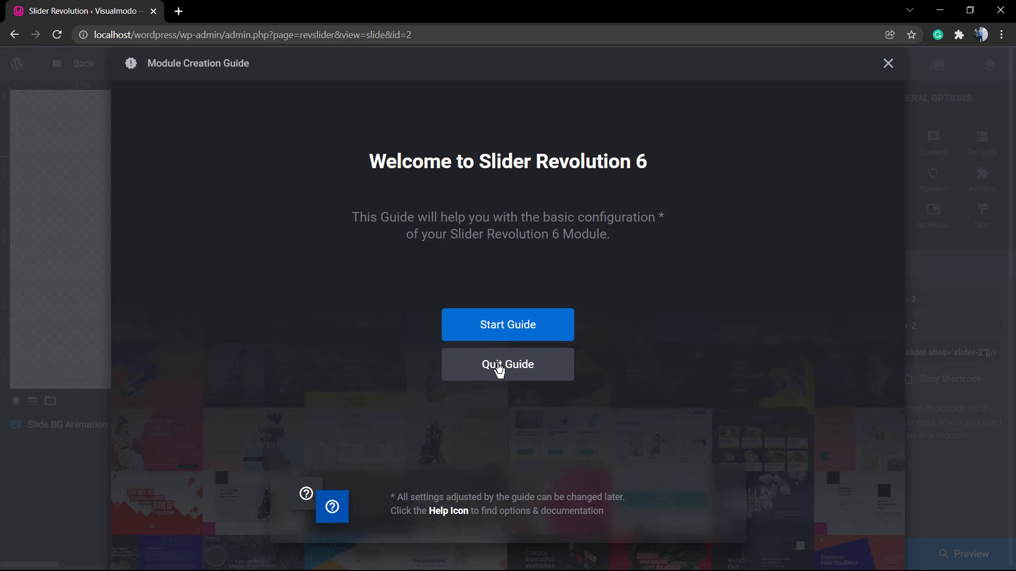
Step: Quit the creation guide and scroll the Layout settings down to Module Background
left_click(501, 364)
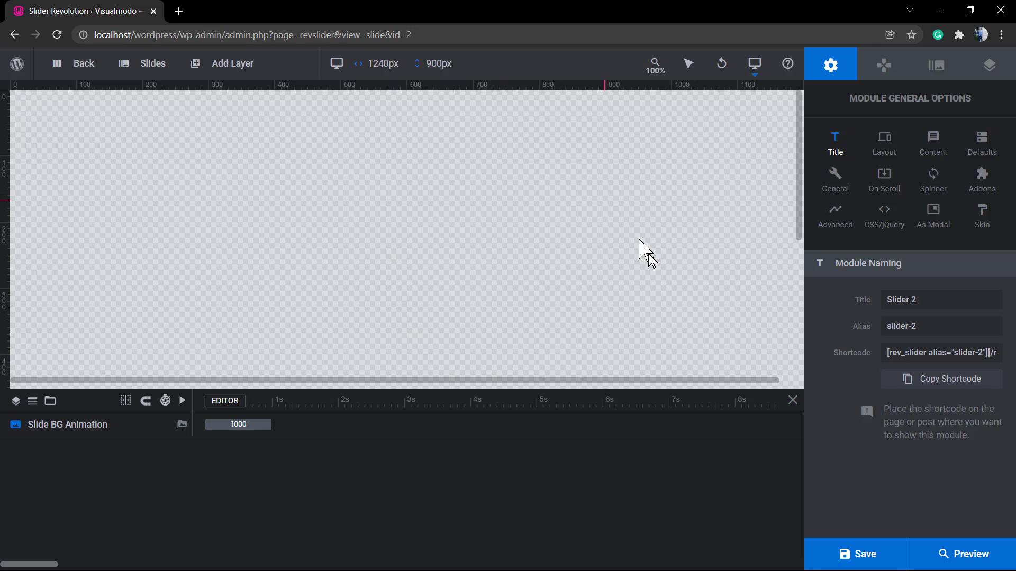
left_click(883, 140)
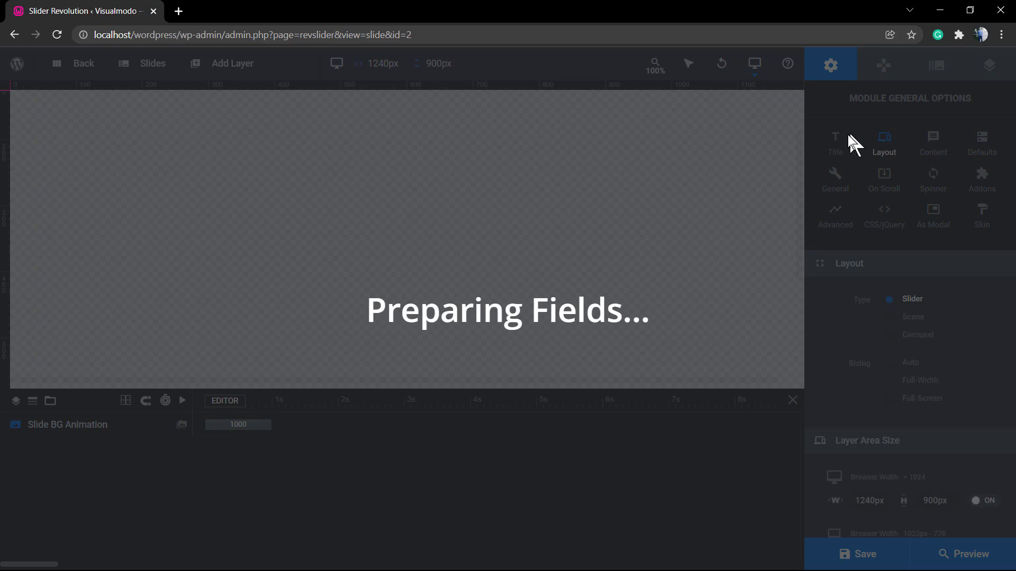
scroll(899, 372, "down", 6)
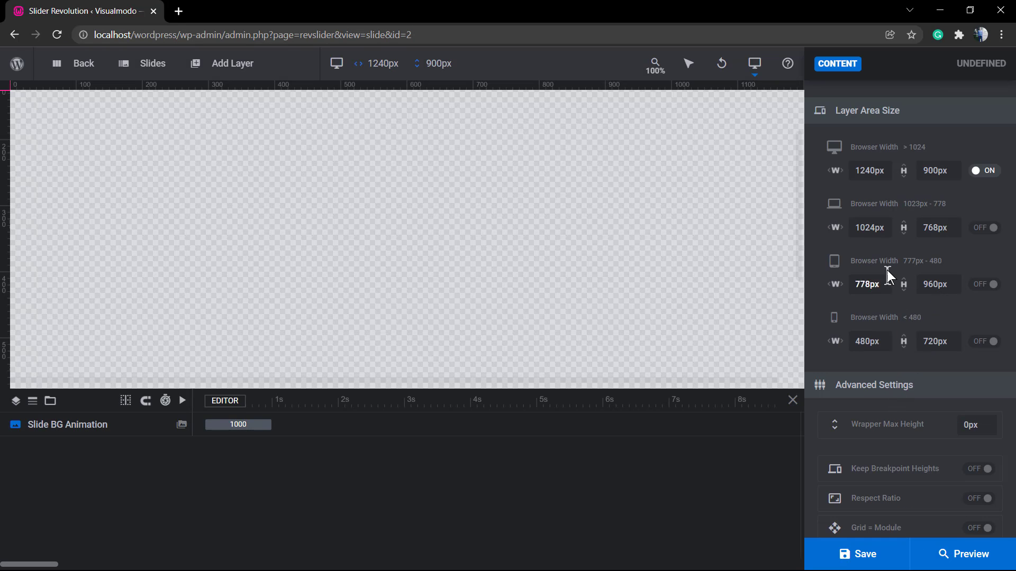
scroll(886, 271, "up", 3)
scroll(908, 337, "down", 10)
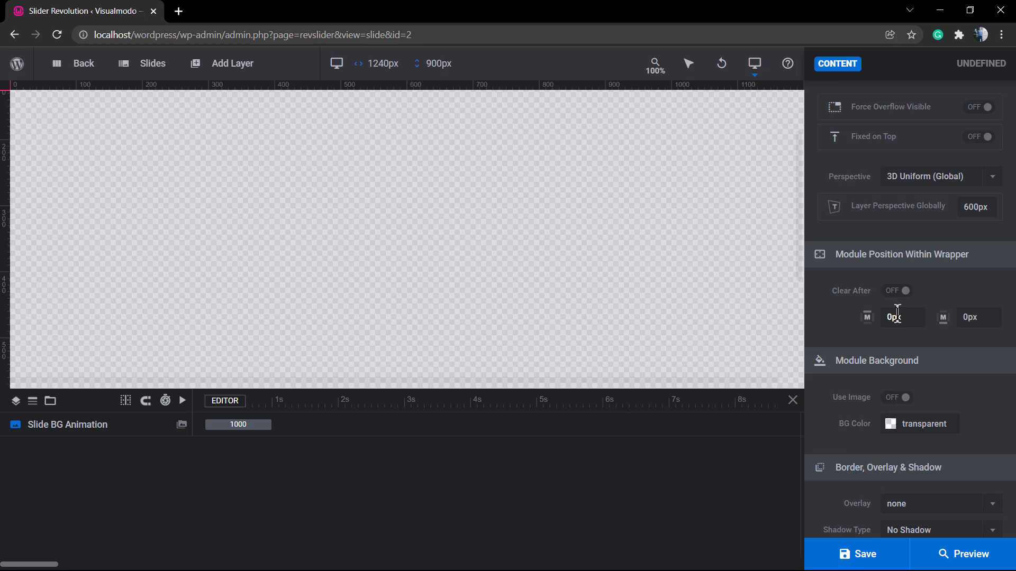
scroll(885, 300, "up", 10)
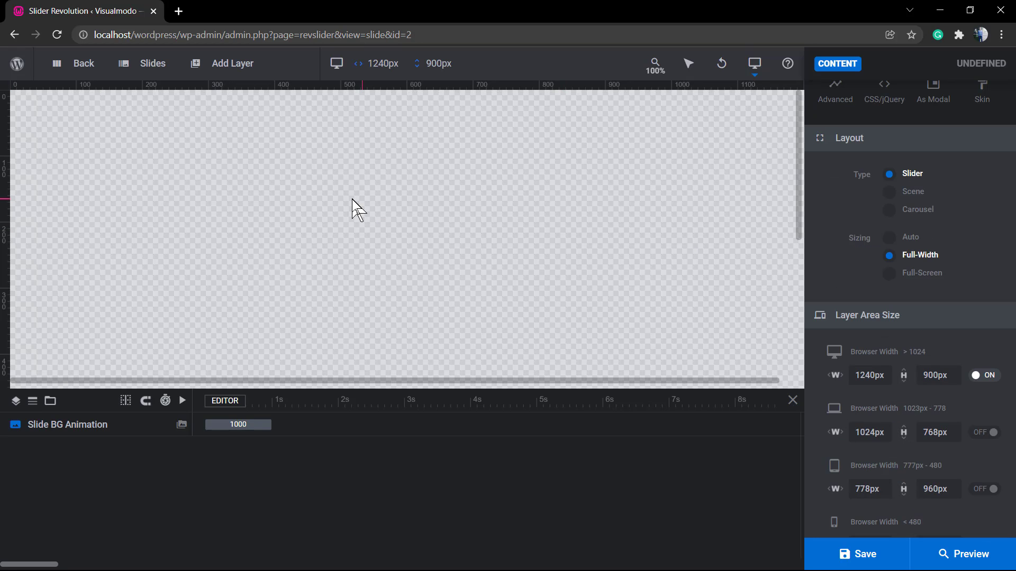
scroll(961, 281, "up", 3)
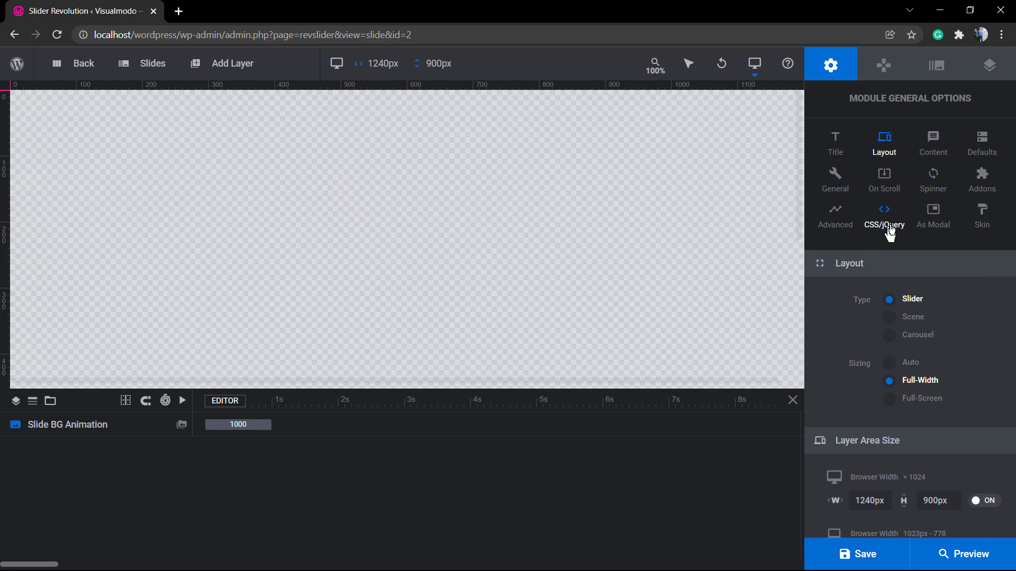
scroll(910, 297, "down", 8)
scroll(904, 294, "up", 6)
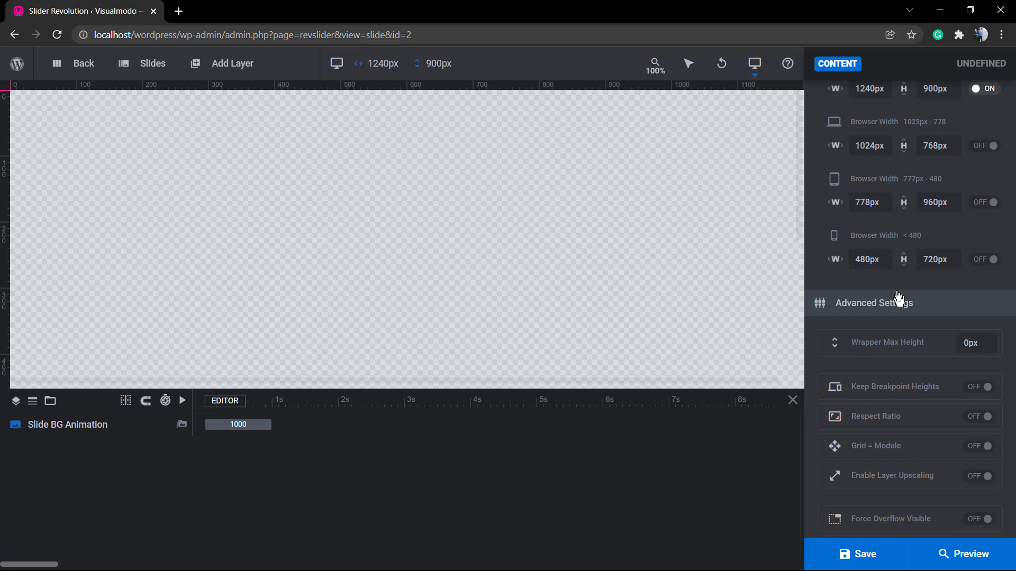
scroll(889, 267, "down", 8)
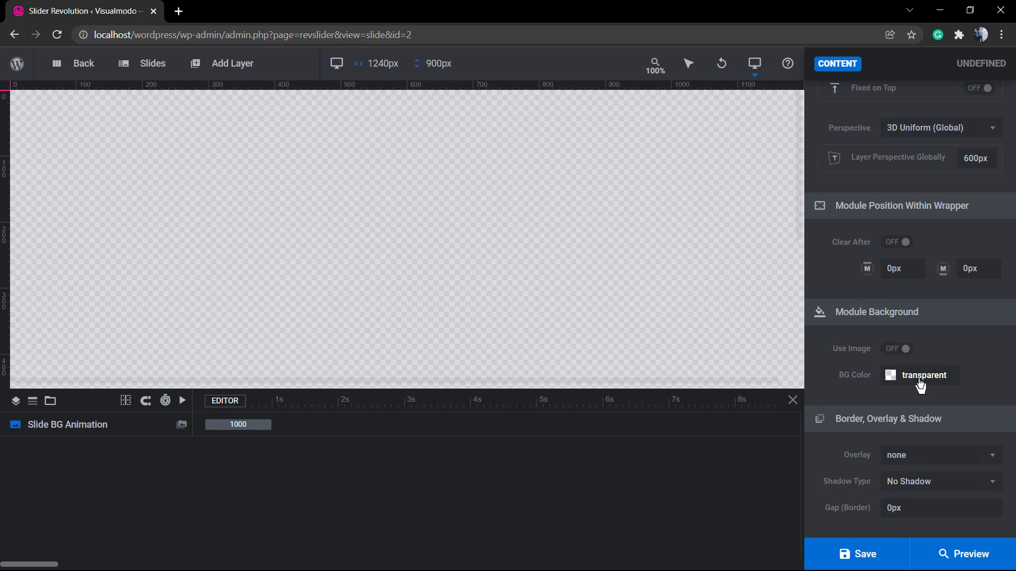
Step: Set the module background colour to the black preset, #000000
left_click(920, 386)
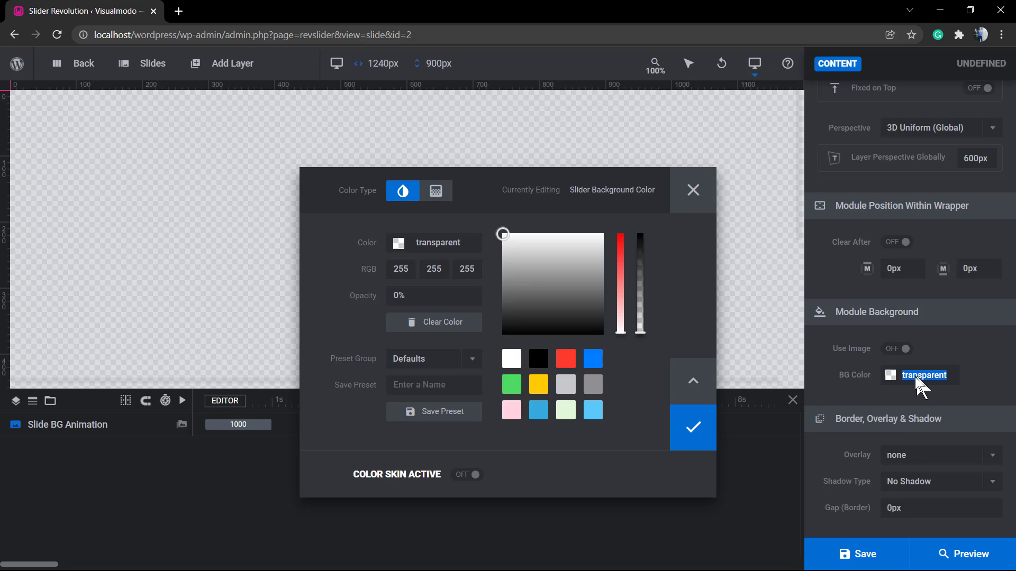
left_click(539, 360)
left_click(693, 426)
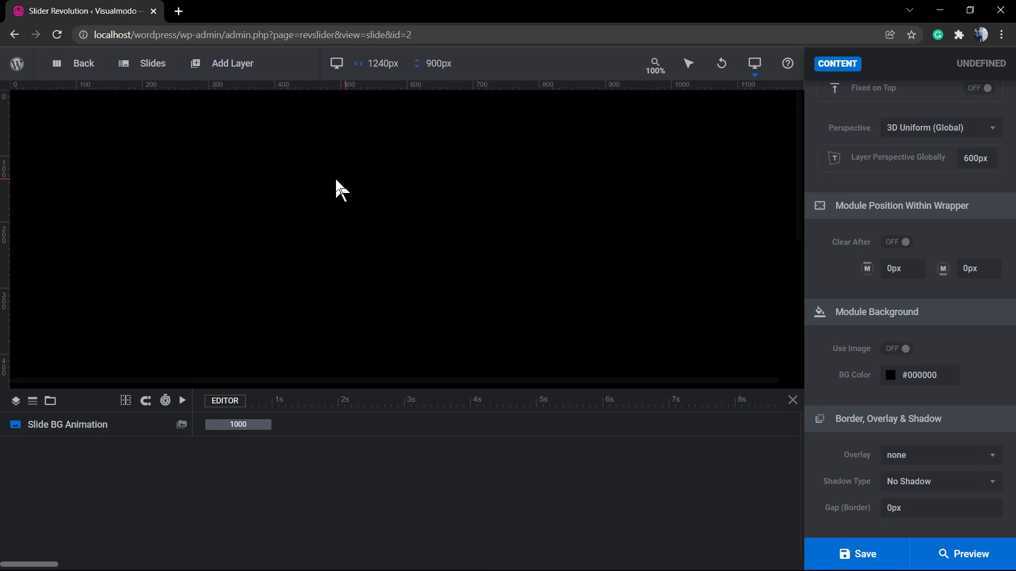
Step: Add a text layer and replace its 'New Layer' text with the pasted Contact form 1 shortcode
mouse_move(199, 68)
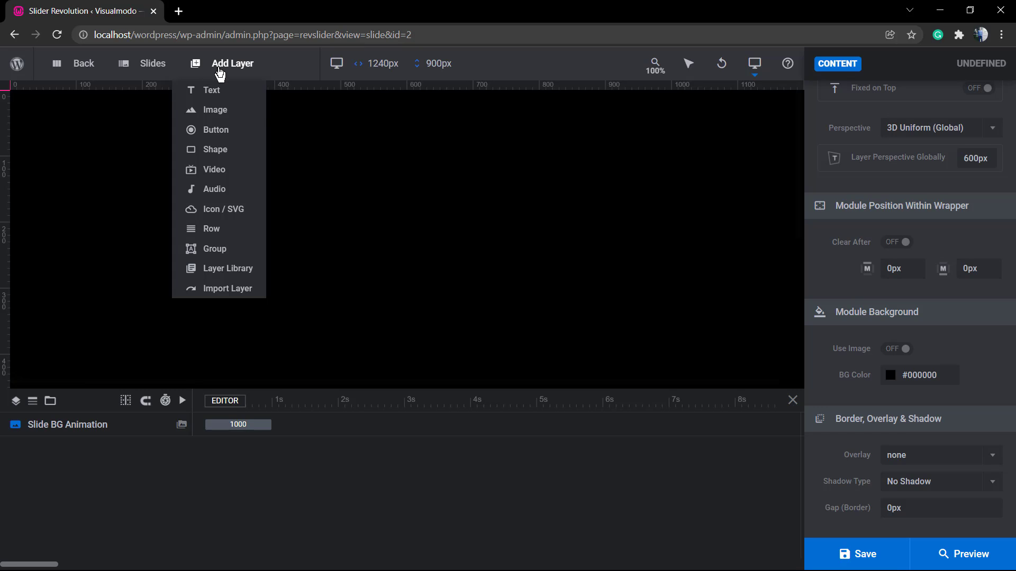
mouse_move(211, 98)
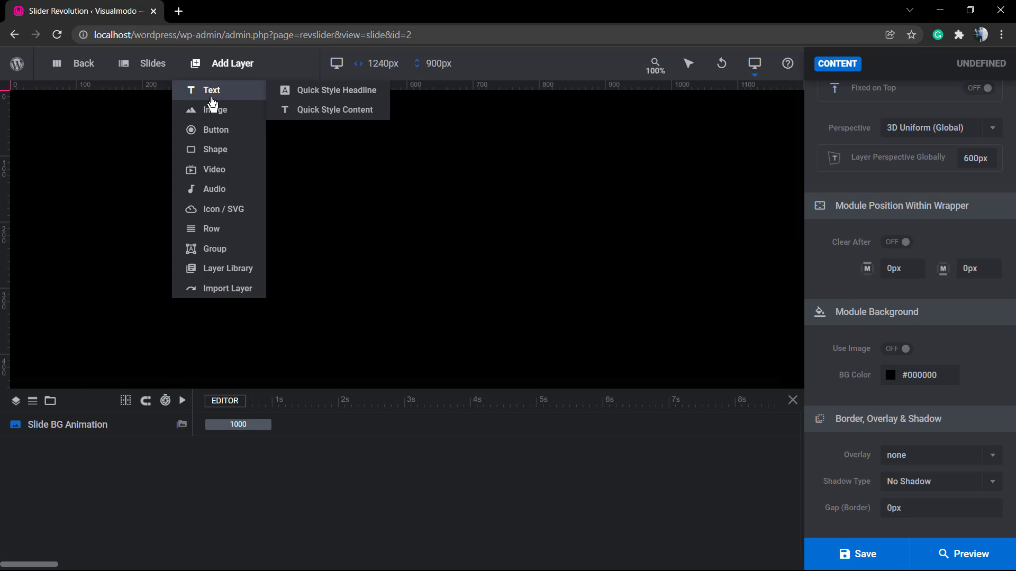
left_click(212, 98)
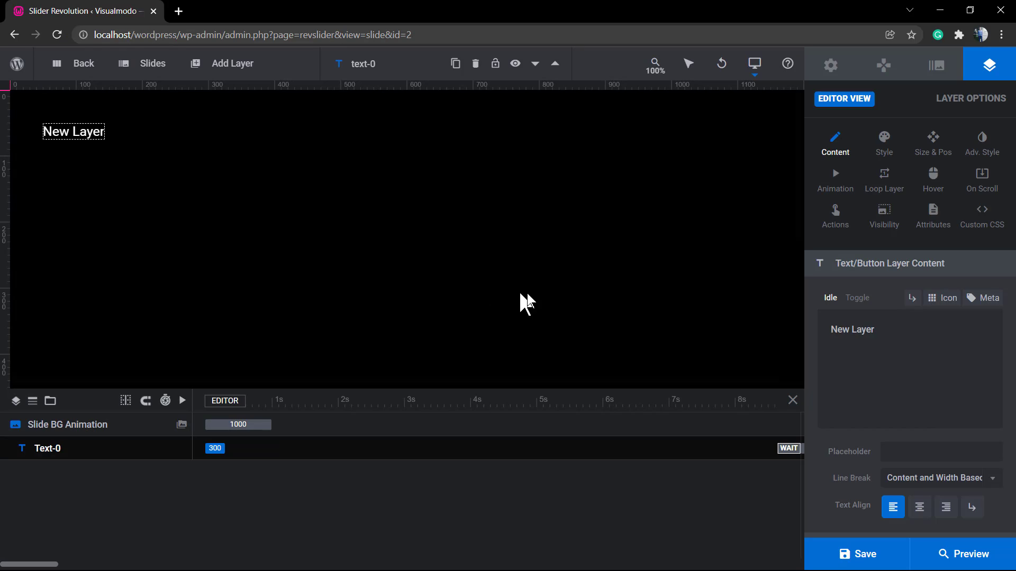
double_click(879, 333)
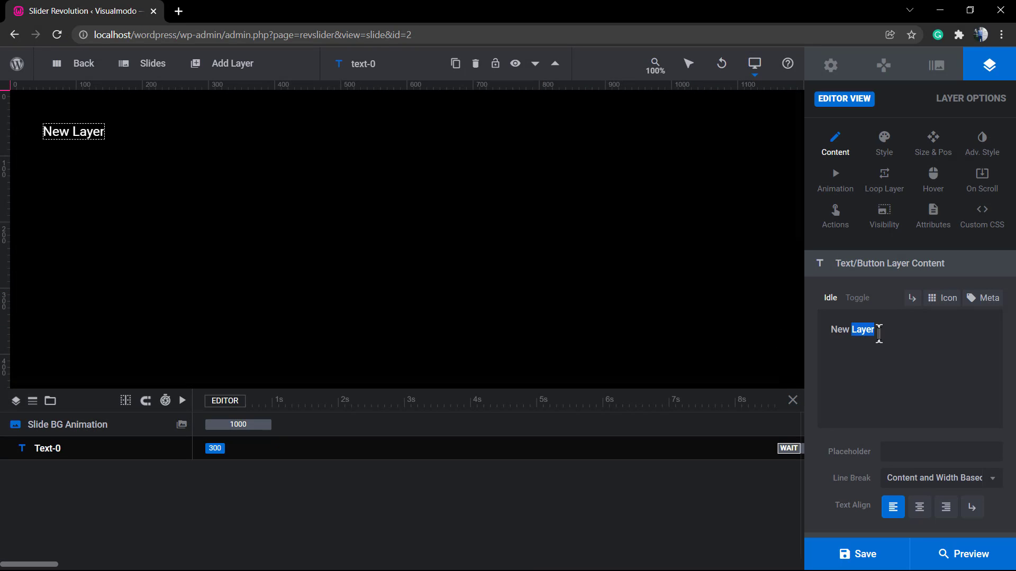
key("ctrl+a")
type("[contact-form-7 id=\"4\" title=\"Contact form 1\"]")
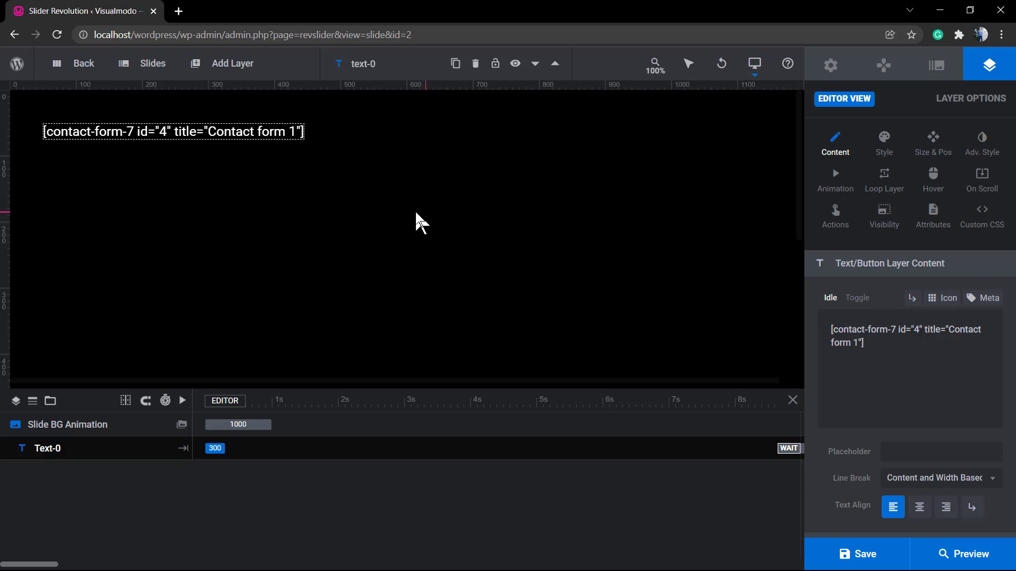
left_click(416, 213)
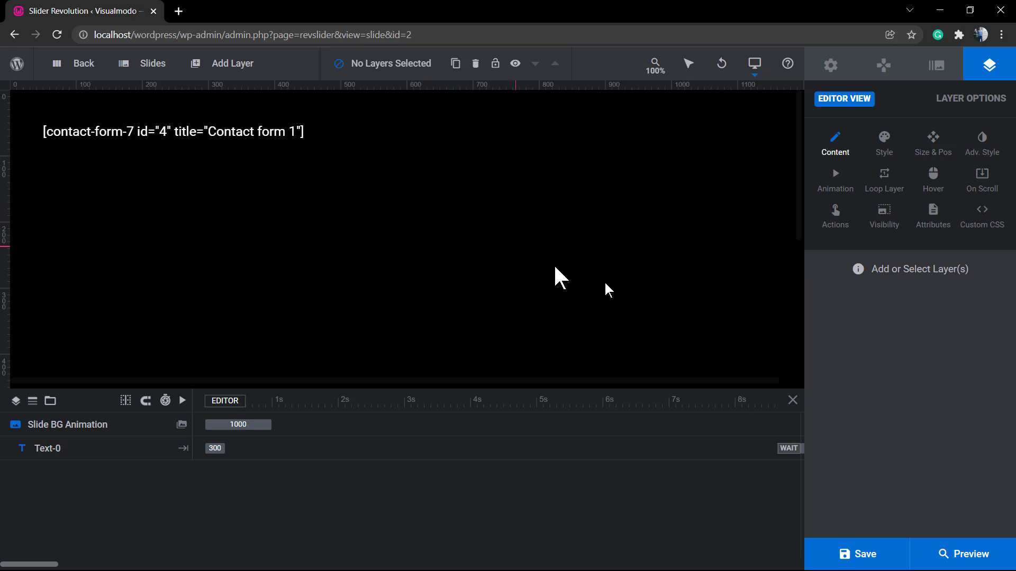
left_click(289, 133)
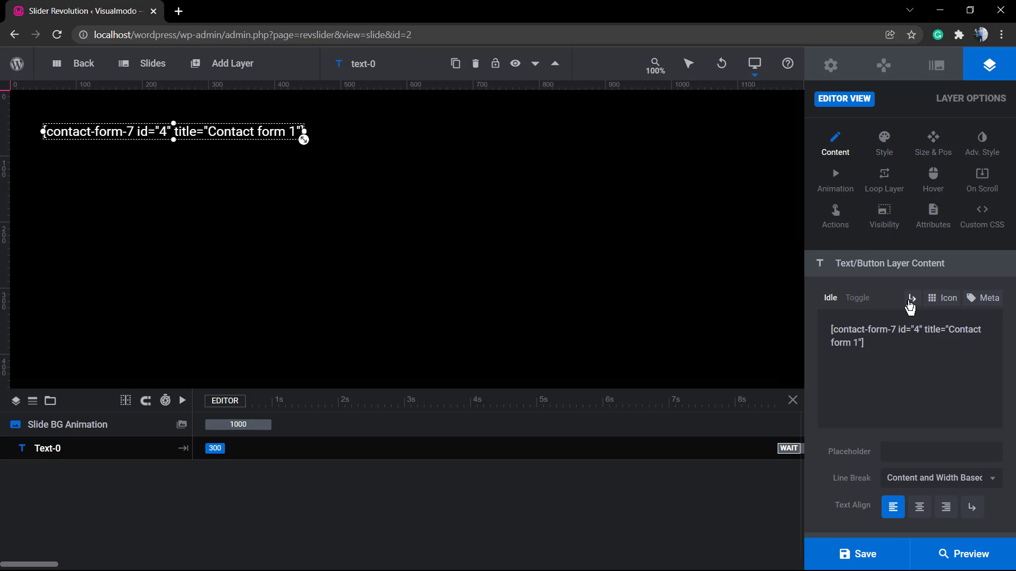
Step: Set the layer's Line Break to Only Manual <br/> and its Wrapping Tag to <span>
left_click(945, 479)
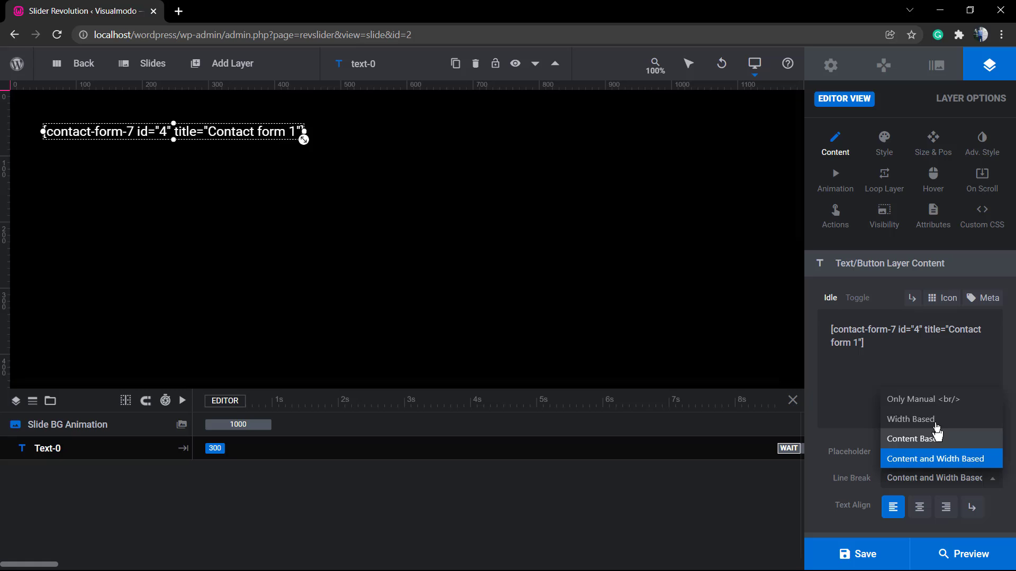
left_click(927, 400)
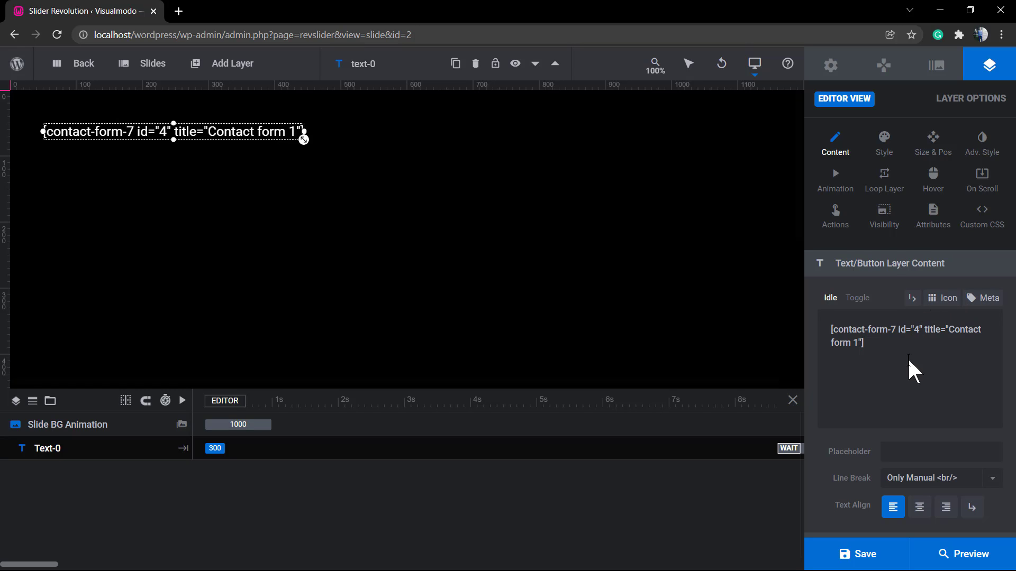
scroll(913, 370, "down", 3)
left_click(934, 428)
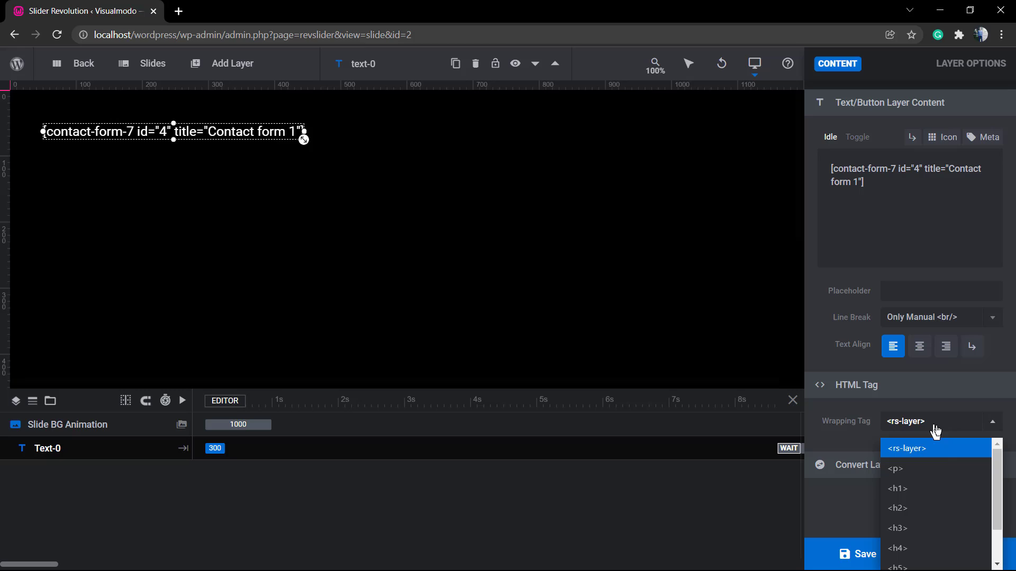
left_click(925, 470)
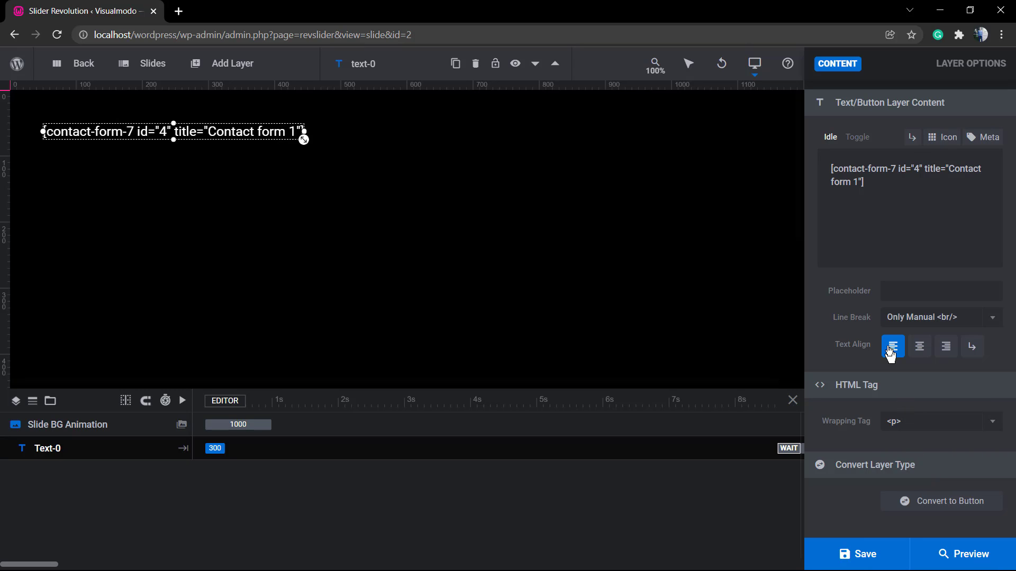
left_click(934, 422)
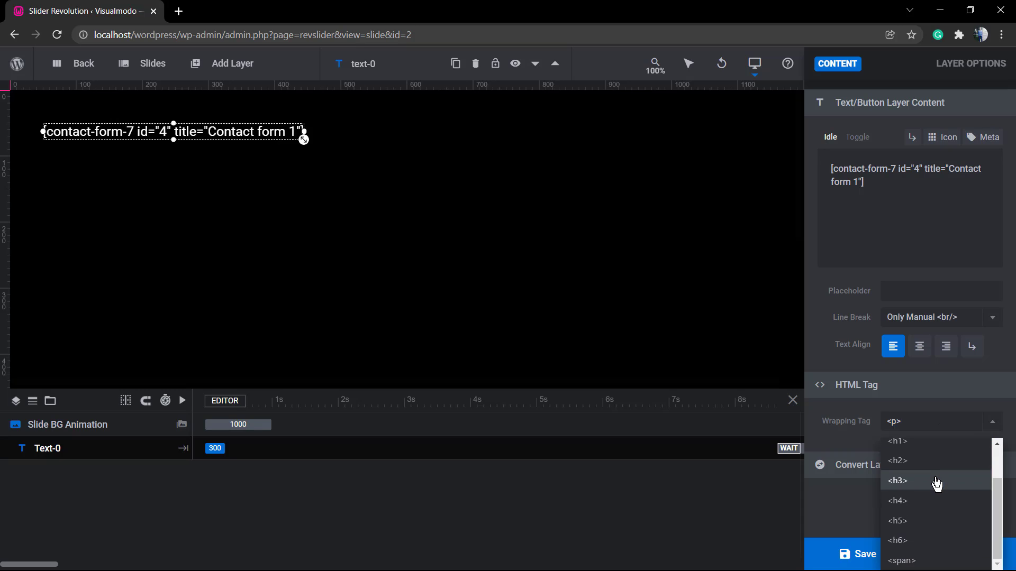
scroll(937, 529, "down", 2)
left_click(926, 472)
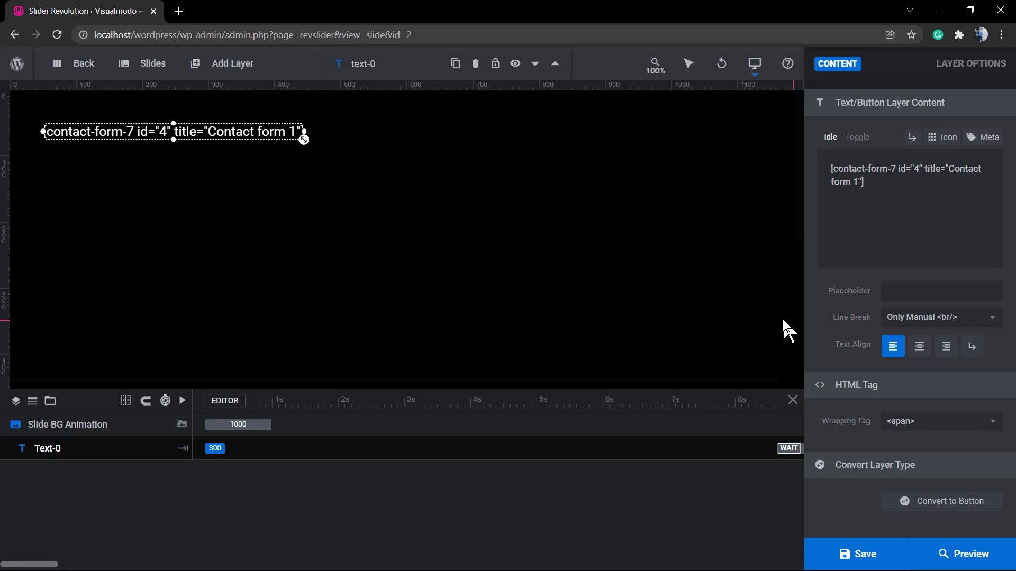
Step: Centre-align the shortcode layer's text
scroll(878, 236, "up", 3)
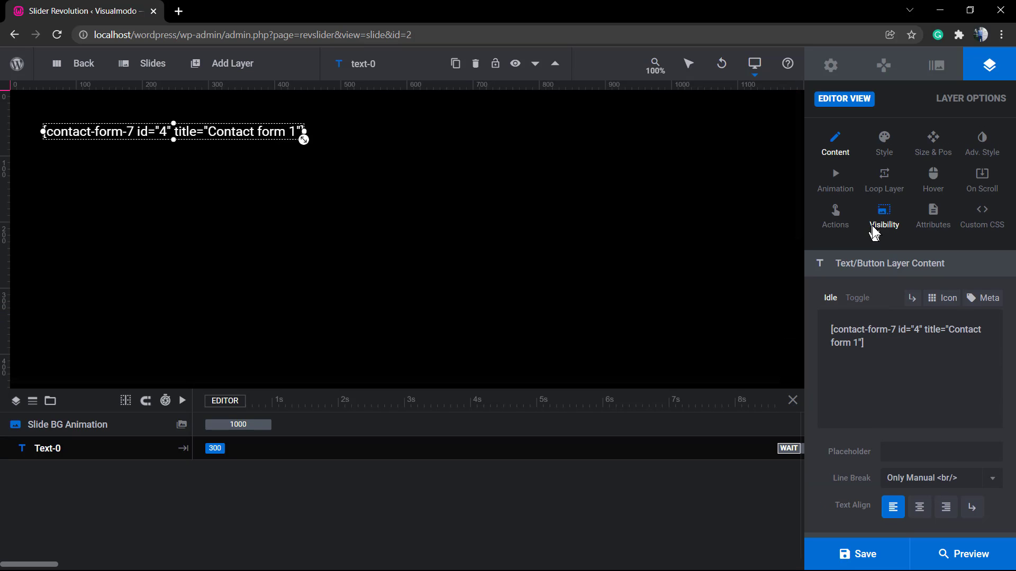
left_click(937, 306)
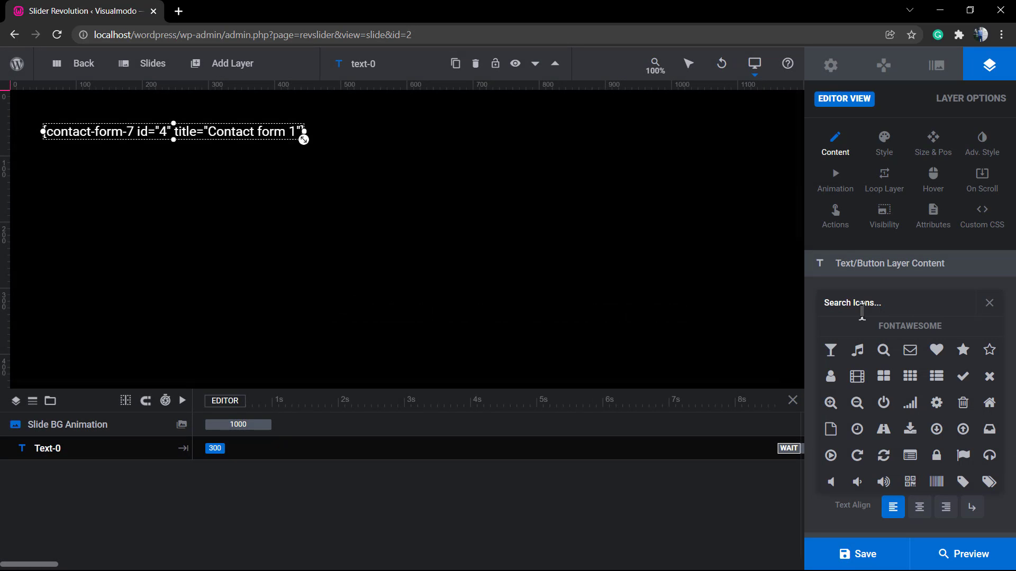
left_click(824, 268)
triple_click(857, 342)
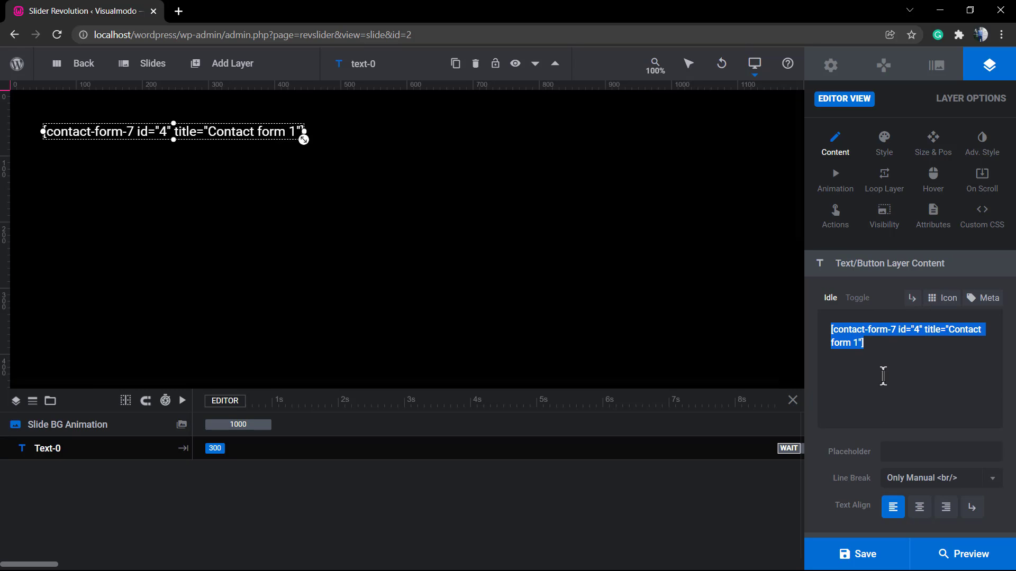
scroll(900, 391, "down", 2)
left_click(911, 371)
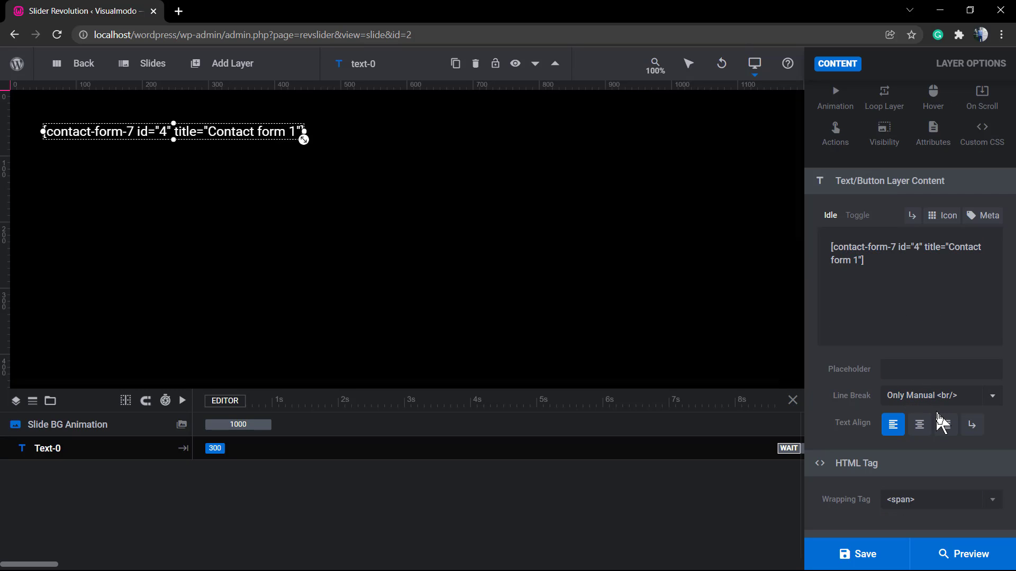
left_click(921, 430)
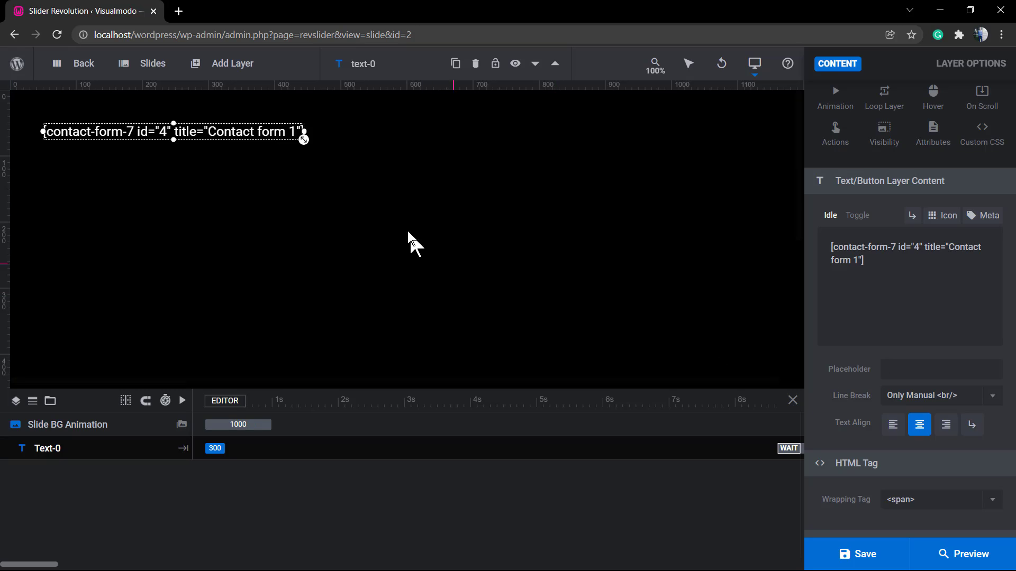
left_click(346, 152)
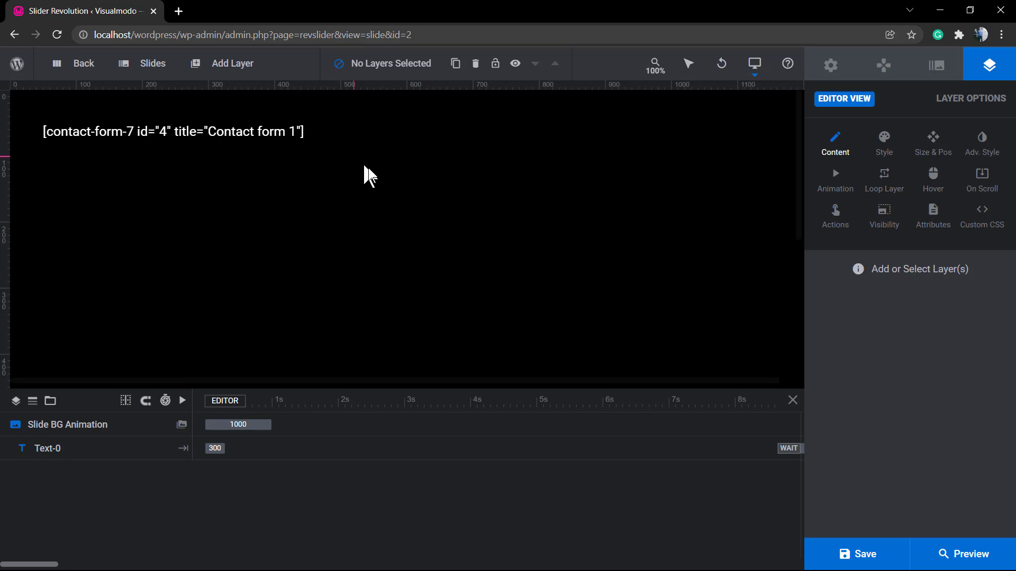
Step: Browse the Module, Slide, Layer and Navigation option tabs, ending on slide options
left_click(182, 130)
left_click(225, 182)
left_click(841, 68)
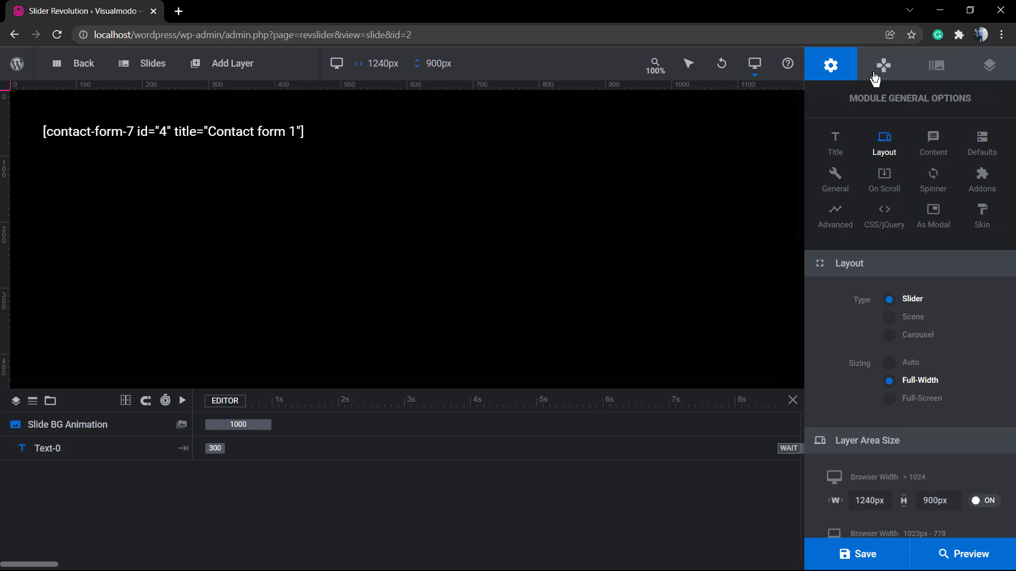
left_click(930, 77)
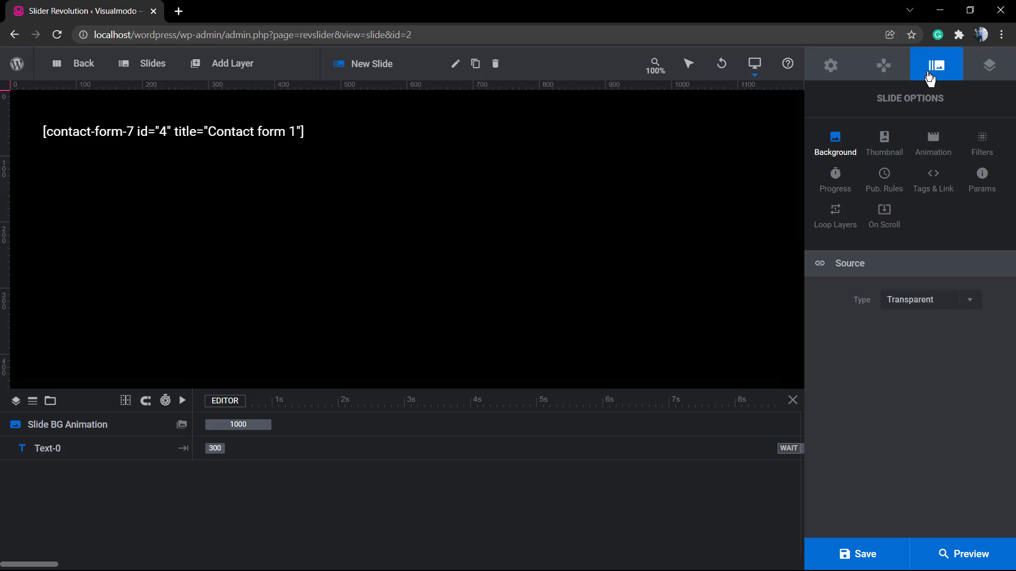
left_click(984, 76)
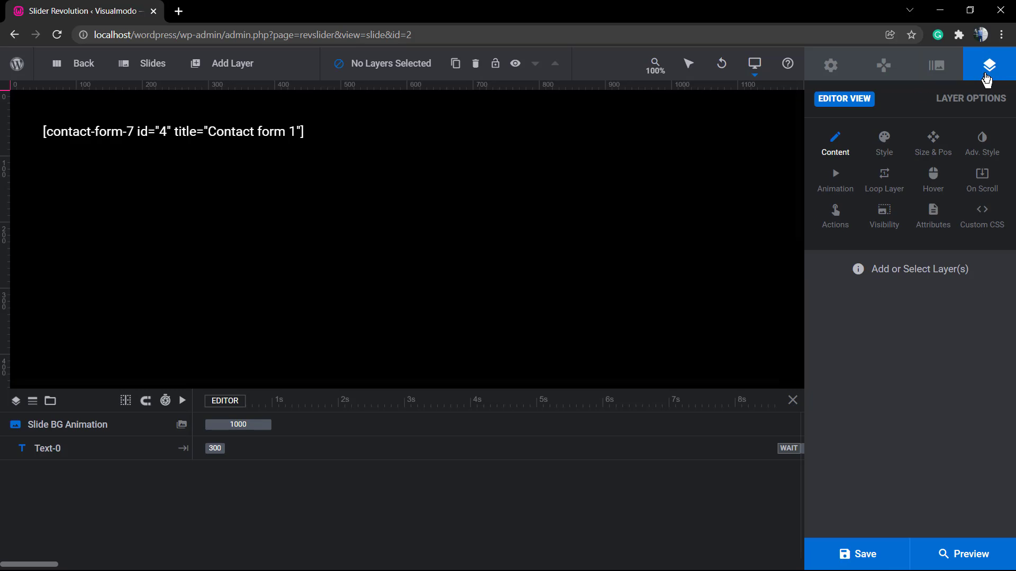
left_click(906, 70)
left_click(952, 68)
Step: Preview the slider at laptop and tablet widths, then close the preview
left_click(945, 553)
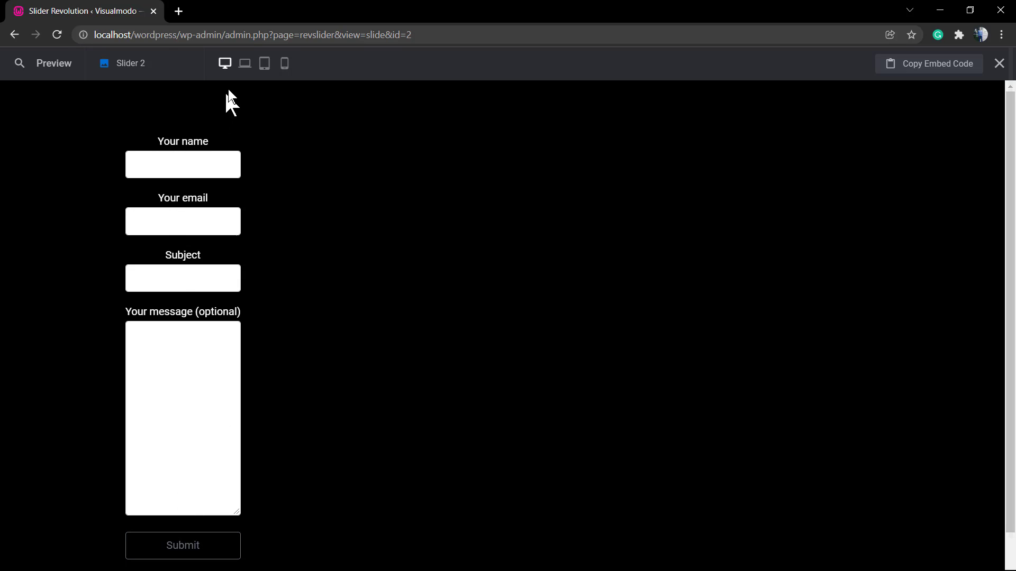
left_click(243, 68)
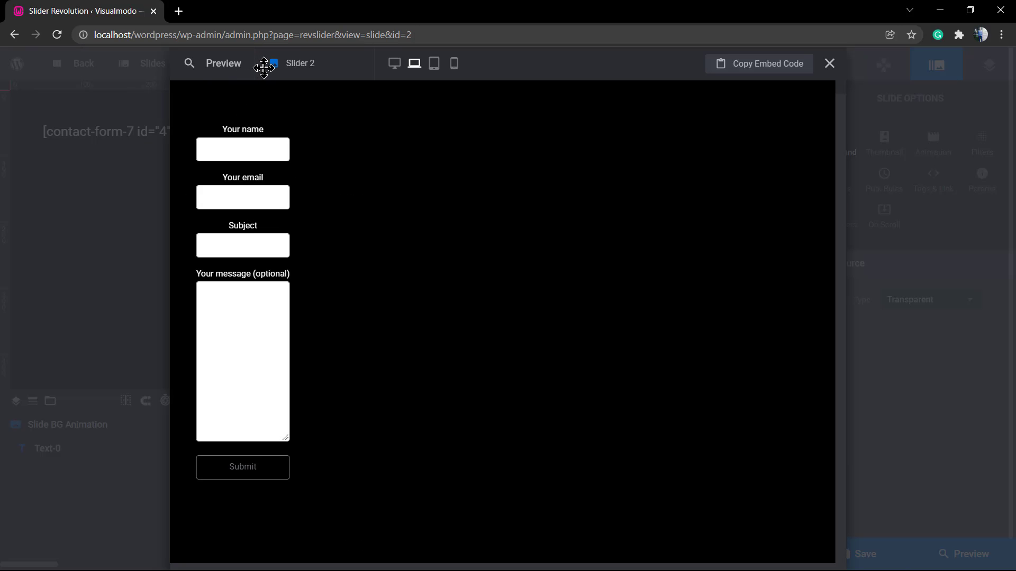
left_click(433, 65)
left_click(489, 71)
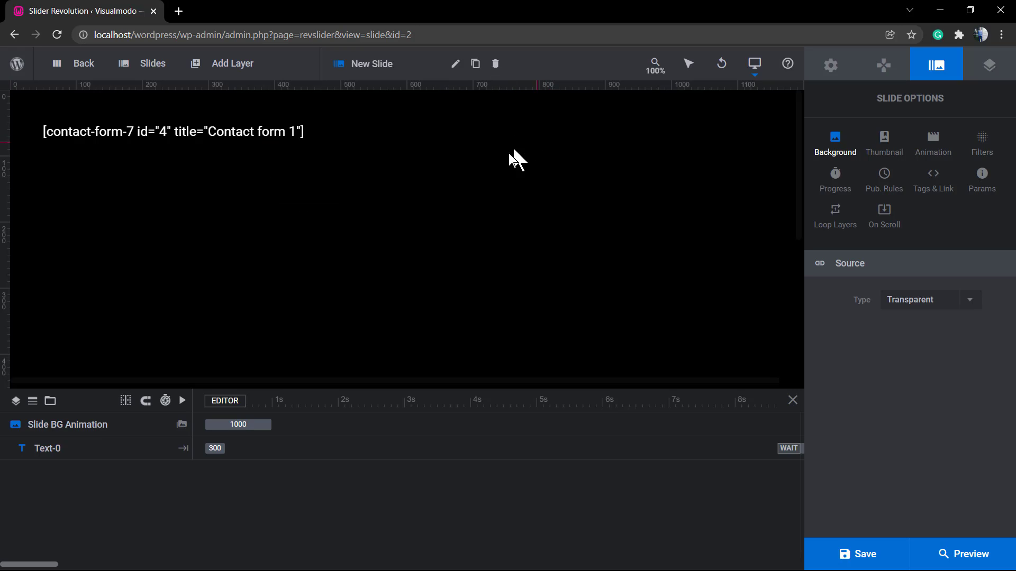
Step: Set the contact form layer's X position to 400px in Size & Pos
left_click(199, 129)
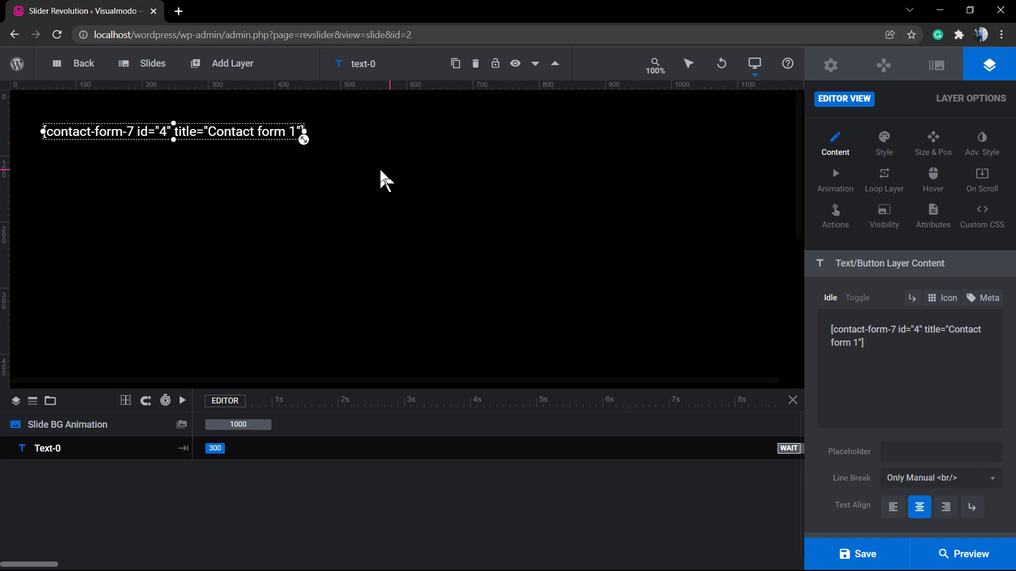
left_click(882, 153)
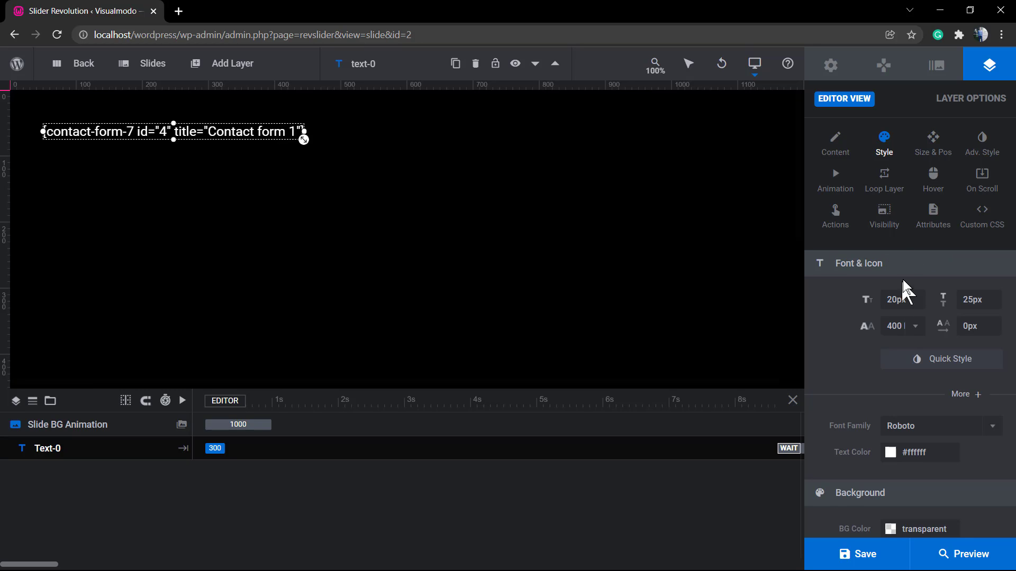
scroll(906, 359, "down", 8)
scroll(907, 362, "down", 1)
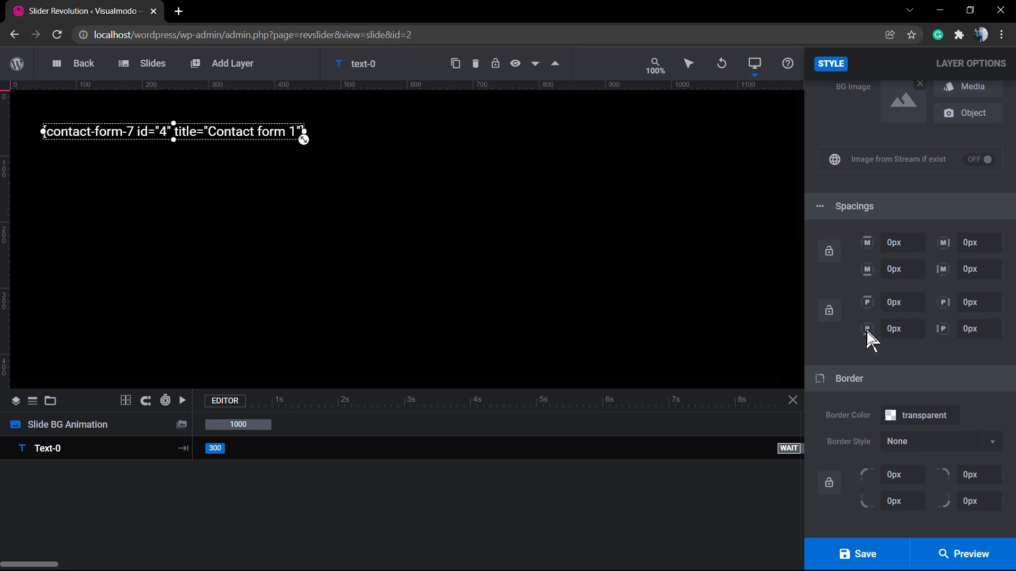
scroll(877, 360, "up", 10)
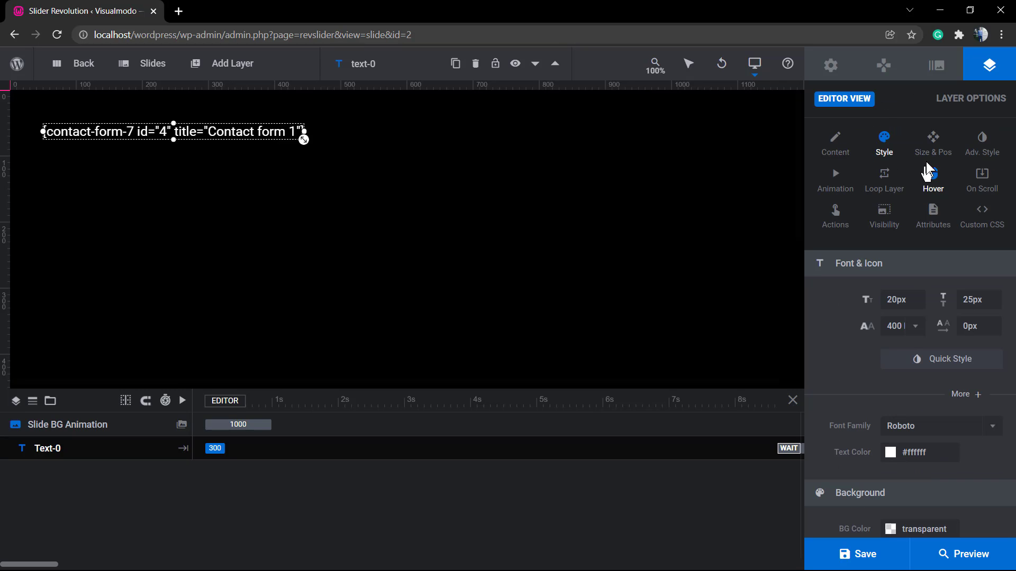
left_click(932, 150)
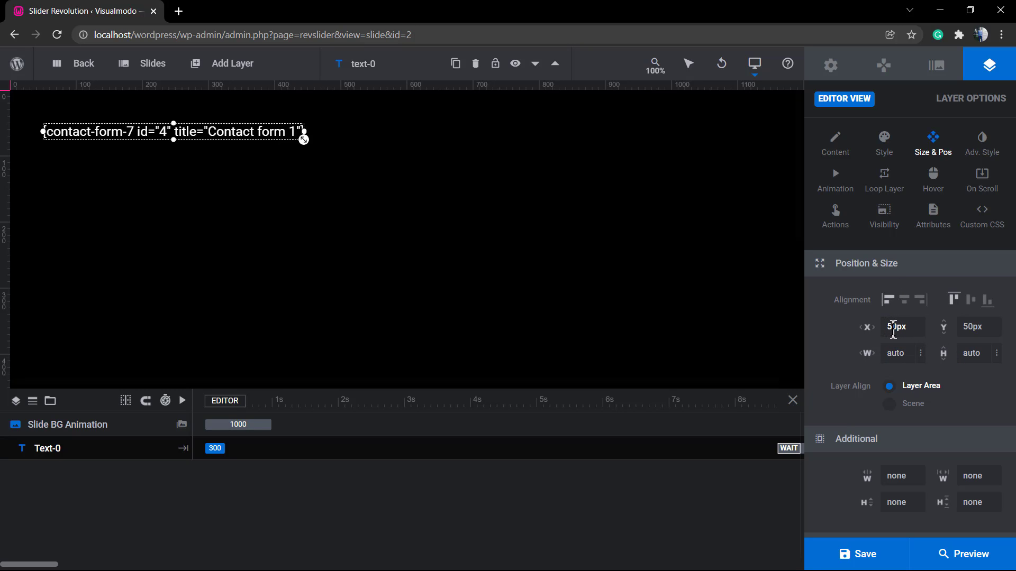
double_click(888, 326)
type("400")
key("Return")
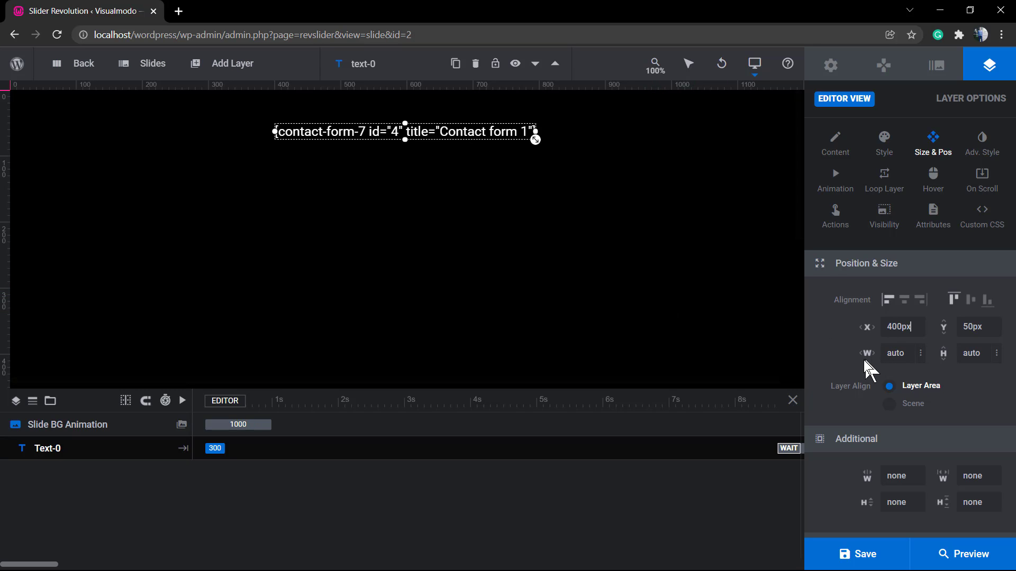
scroll(870, 390, "down", 3)
scroll(818, 396, "up", 3)
Step: Drag the form layer's handles to make it 238px tall and about 547px wide
left_click(884, 148)
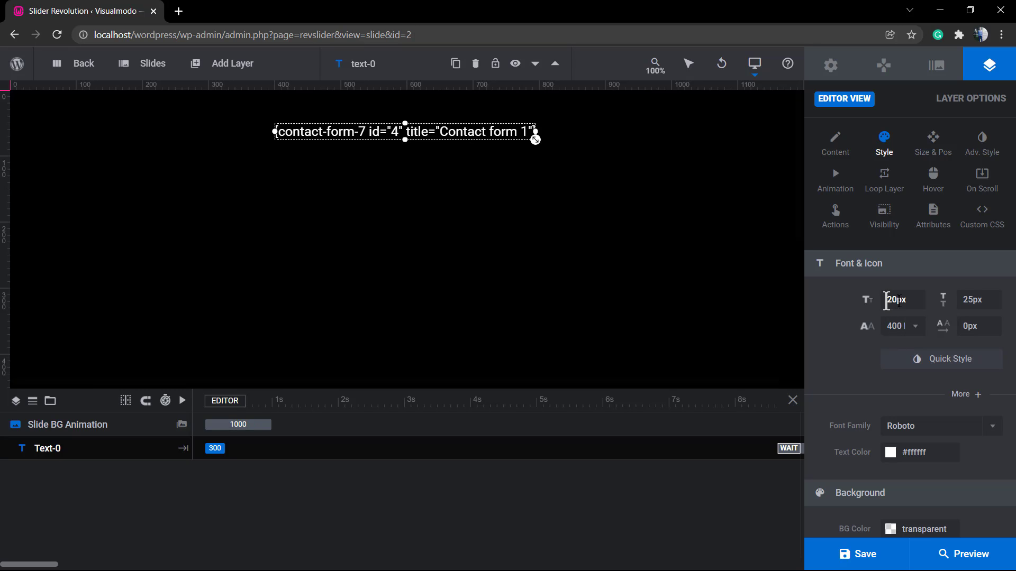
scroll(866, 381, "down", 3)
scroll(864, 382, "down", 5)
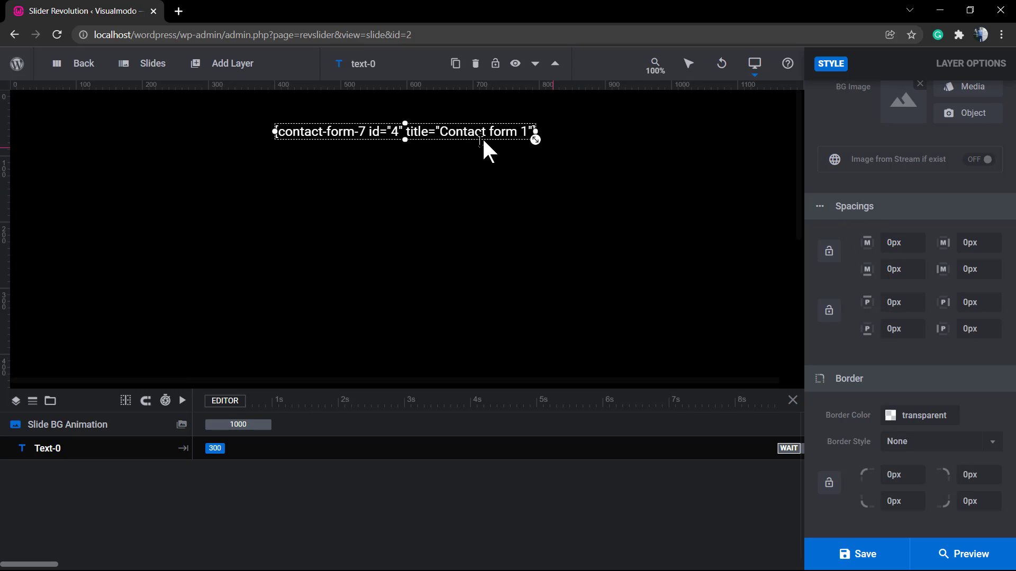
left_click_drag(405, 140, 408, 281)
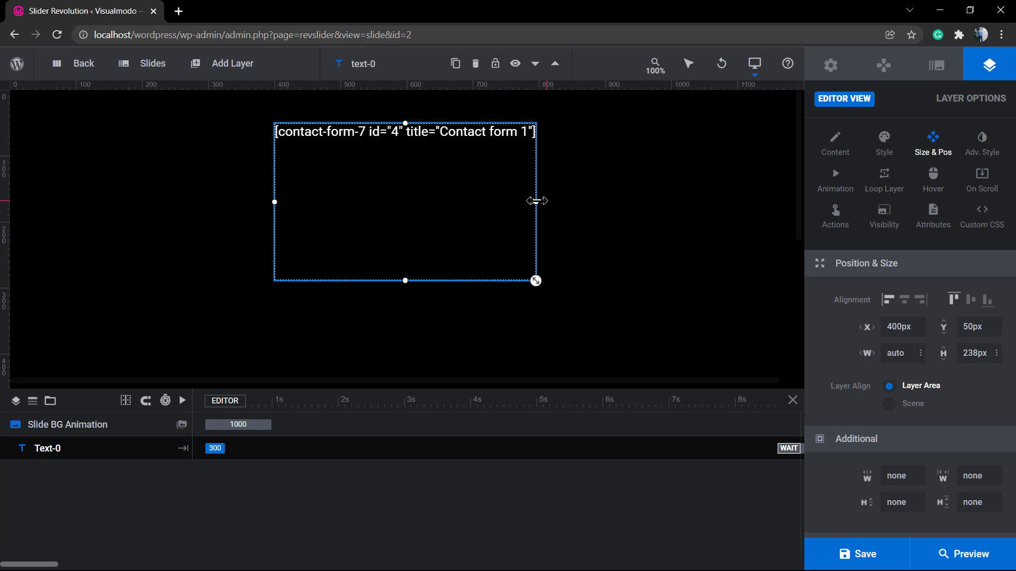
left_click_drag(536, 203, 637, 204)
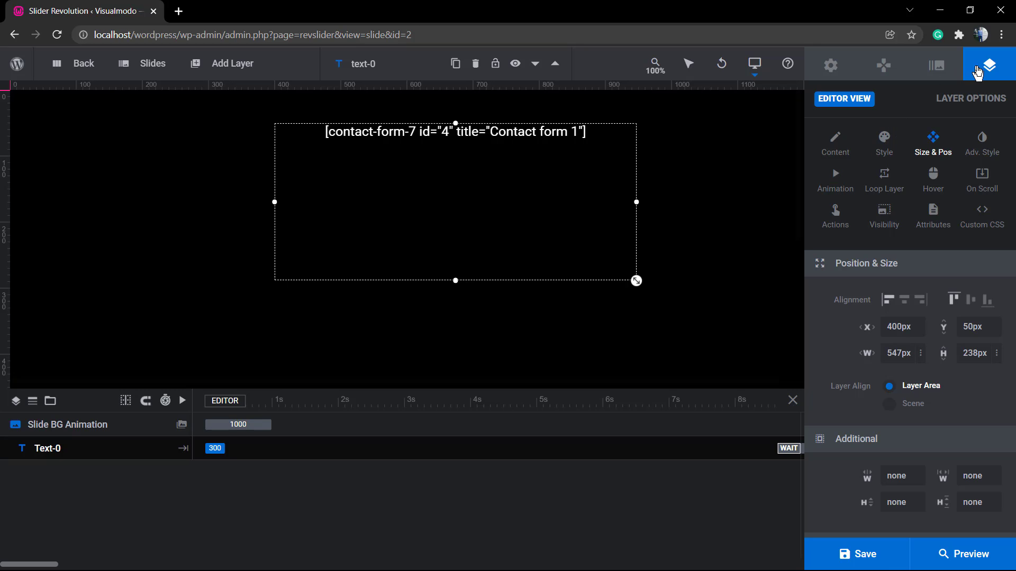
Step: Move the form layer down to Y 92px, right-align it, and preview the result
left_click(951, 552)
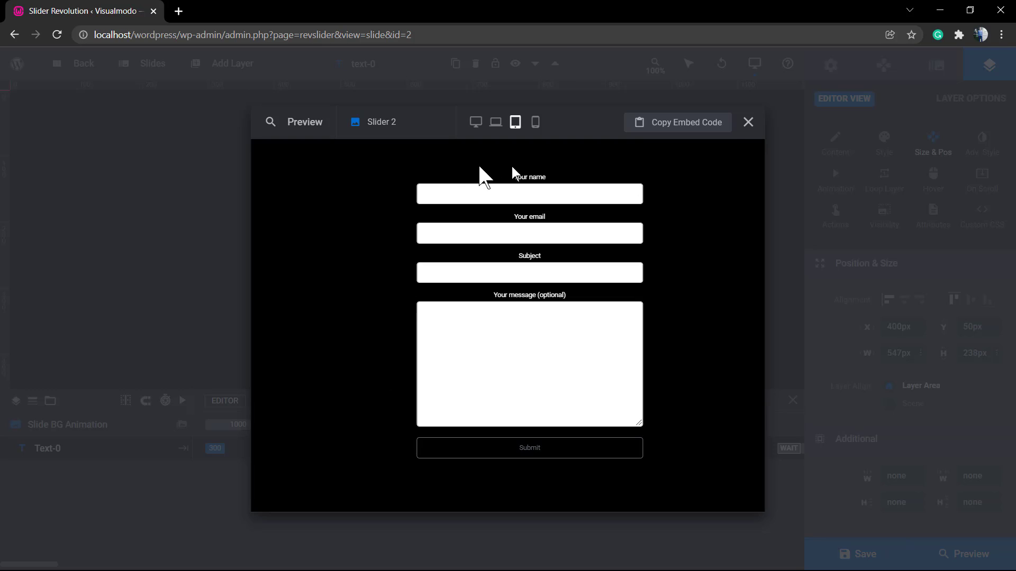
left_click(748, 122)
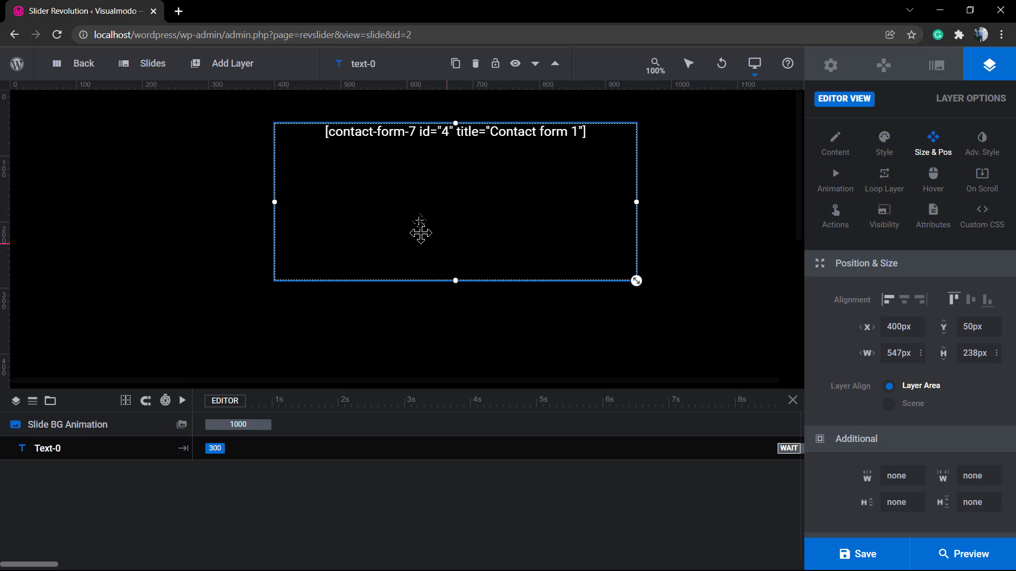
left_click_drag(423, 141, 560, 171)
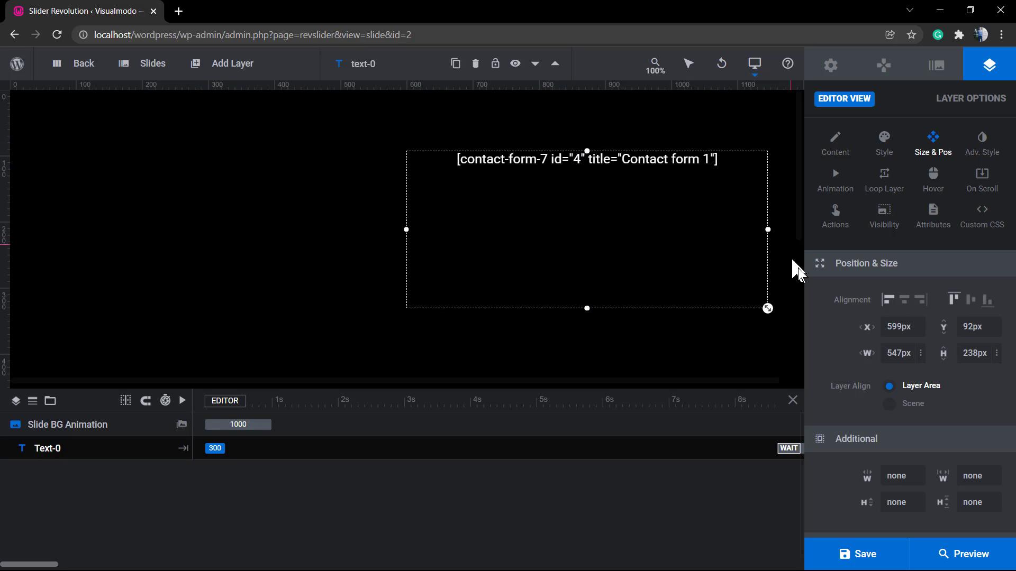
left_click(920, 300)
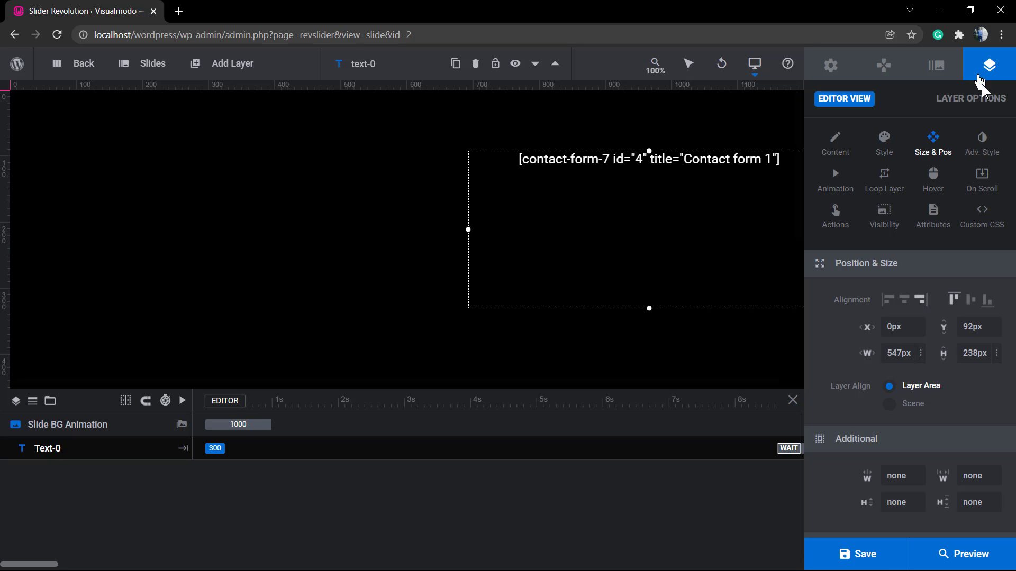
left_click(960, 554)
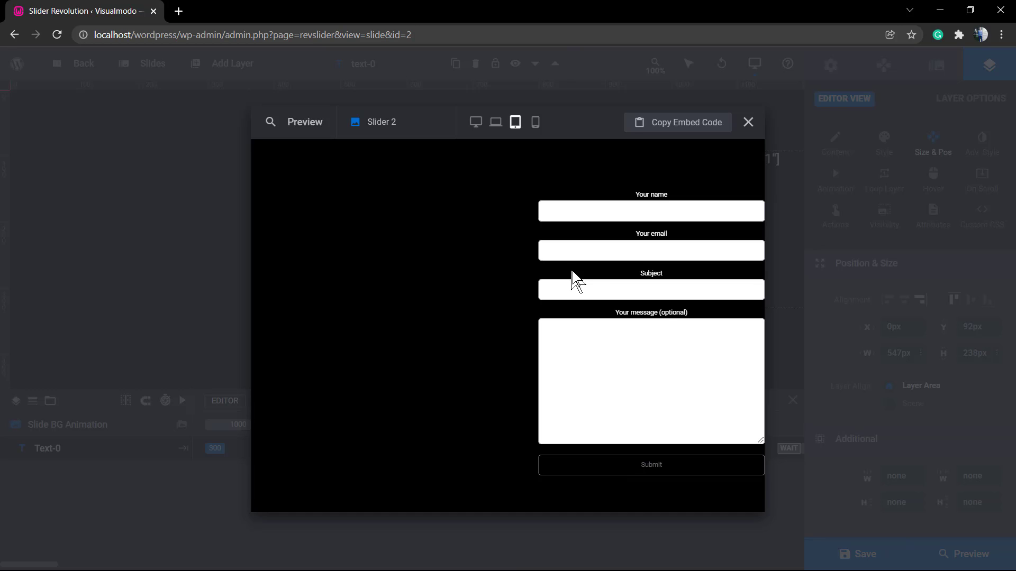
Step: Centre the form layer horizontally at Y 104px and preview the slider
left_click(747, 122)
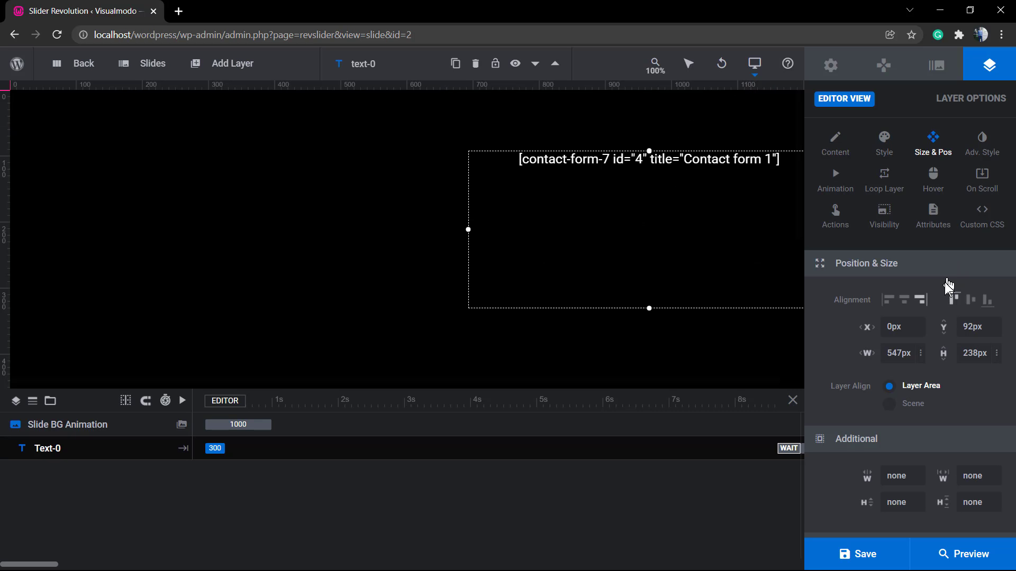
left_click(906, 300)
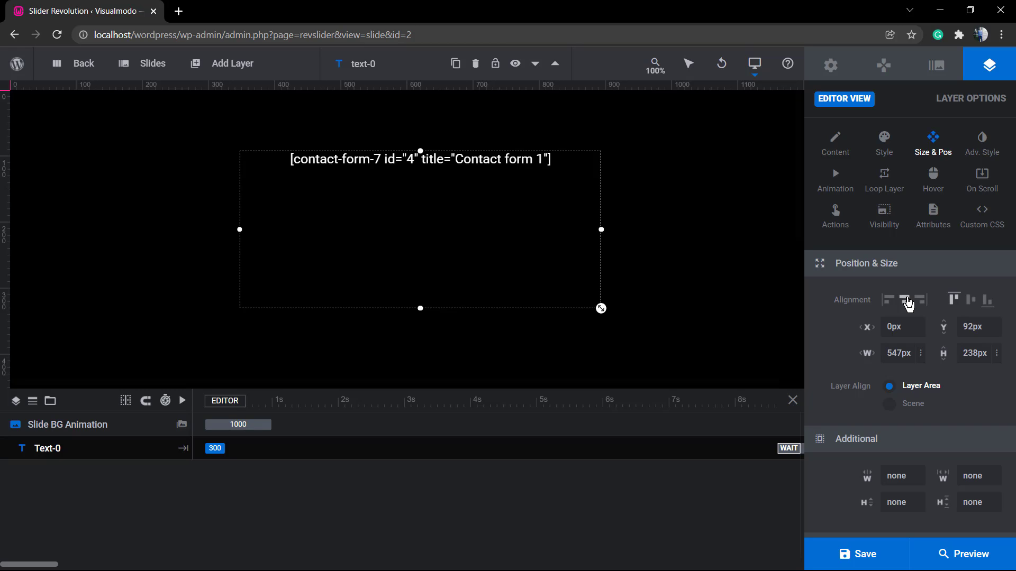
left_click(974, 302)
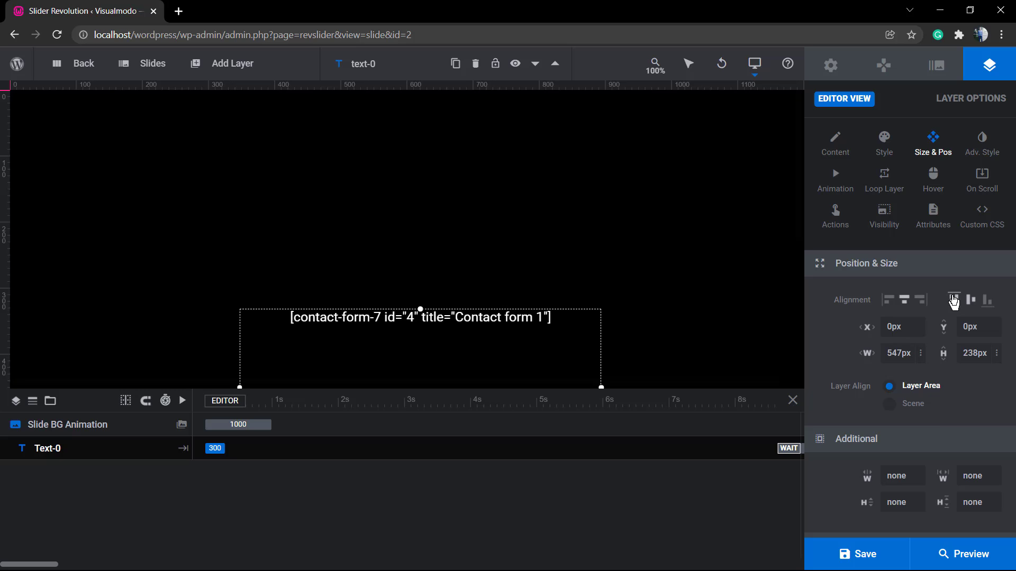
left_click(950, 553)
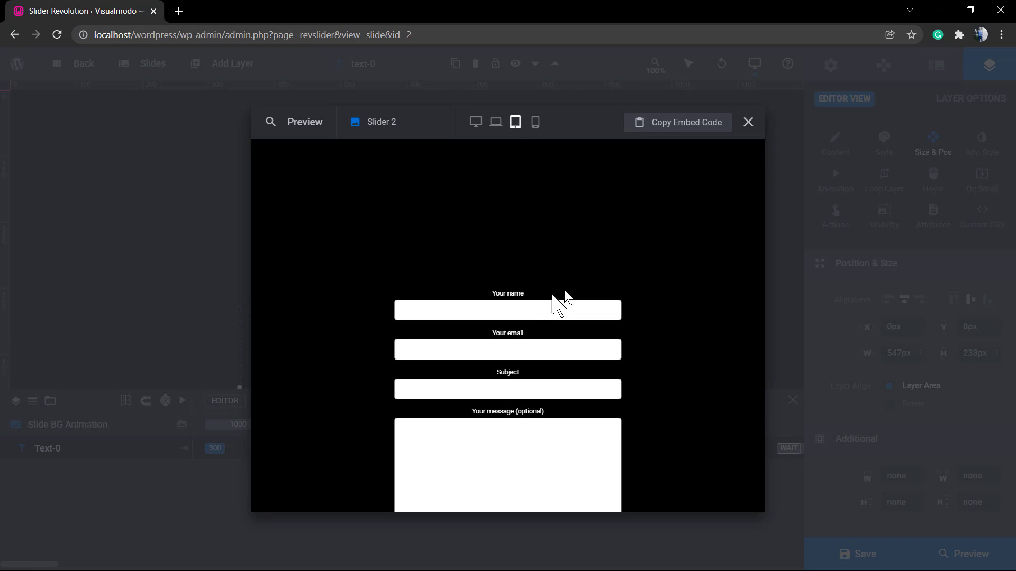
left_click(749, 122)
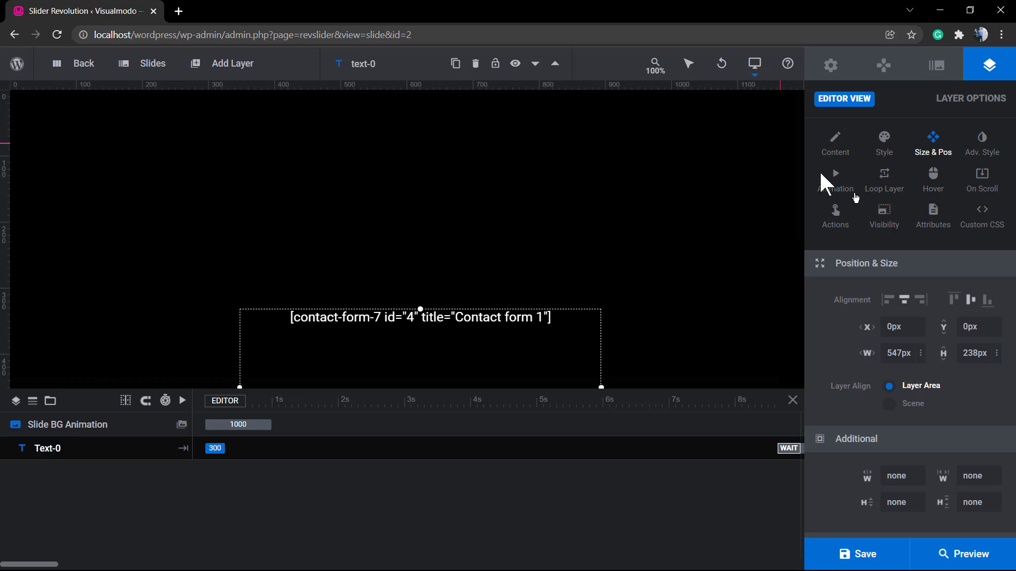
left_click(961, 304)
left_click_drag(442, 130, 441, 189)
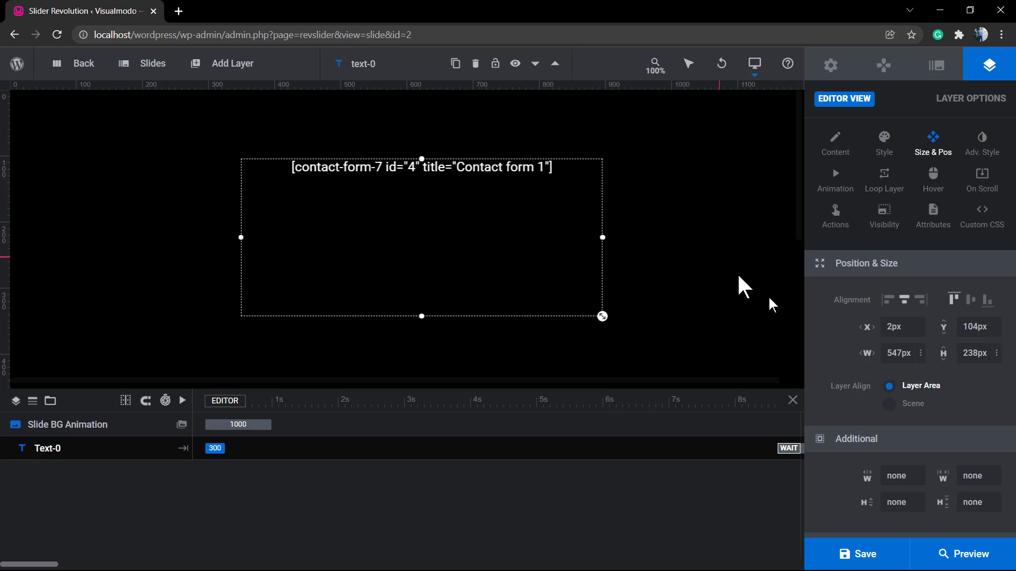
left_click(947, 553)
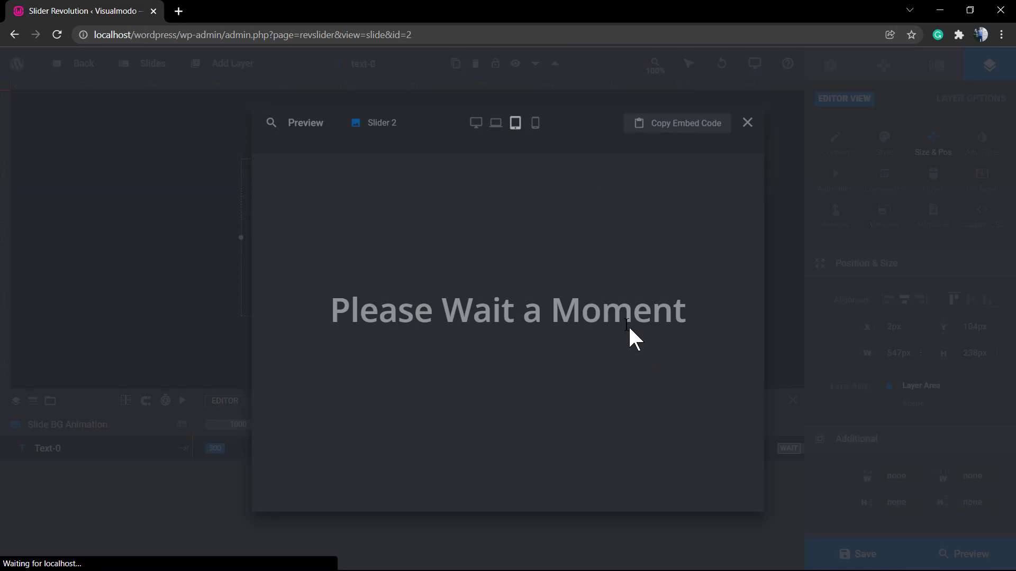